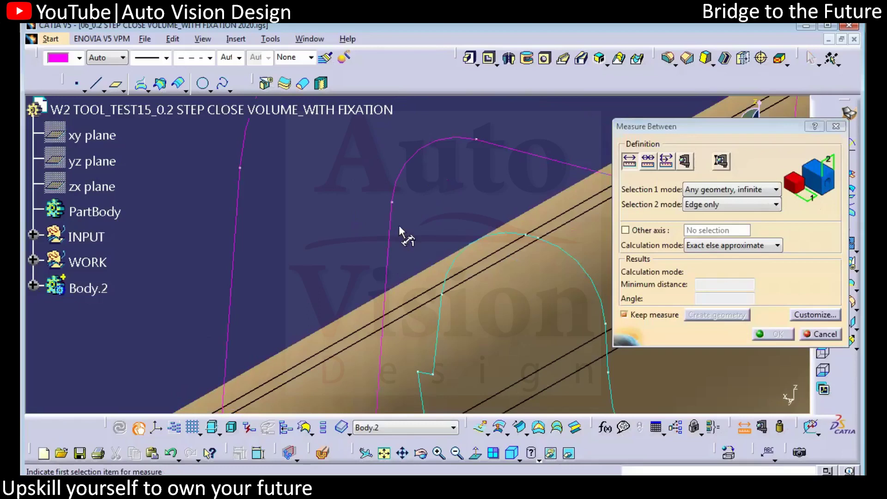
- Measure the distance between the short edge atop the cyan section and the lower sloped line of the magenta section's hook
middle_drag(492, 262, 483, 167)
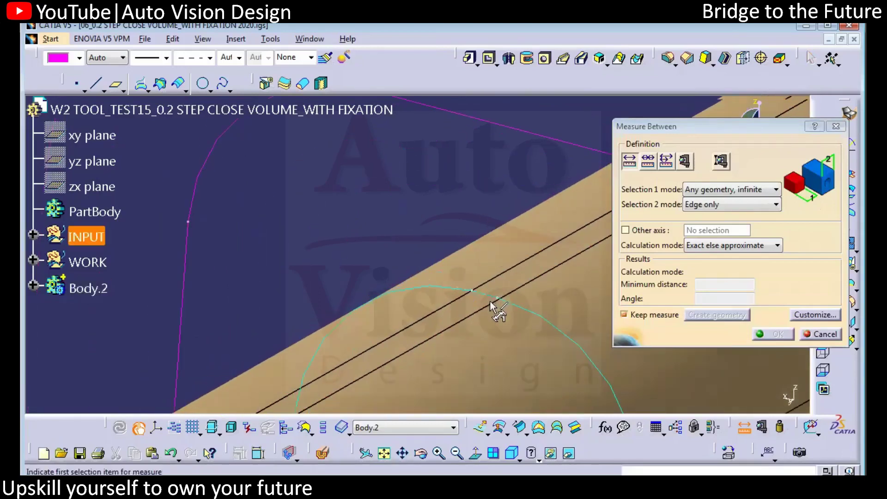
click(487, 295)
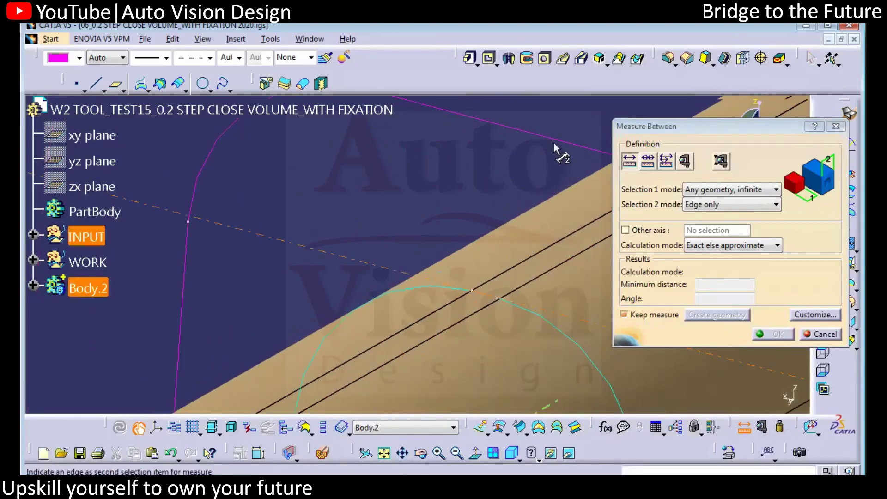
click(555, 140)
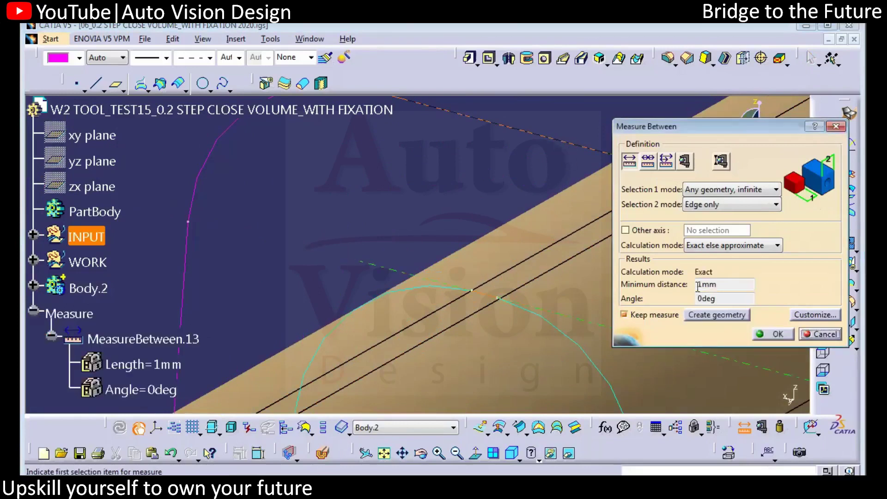
ctrl+middle_drag(372, 251, 340, 366)
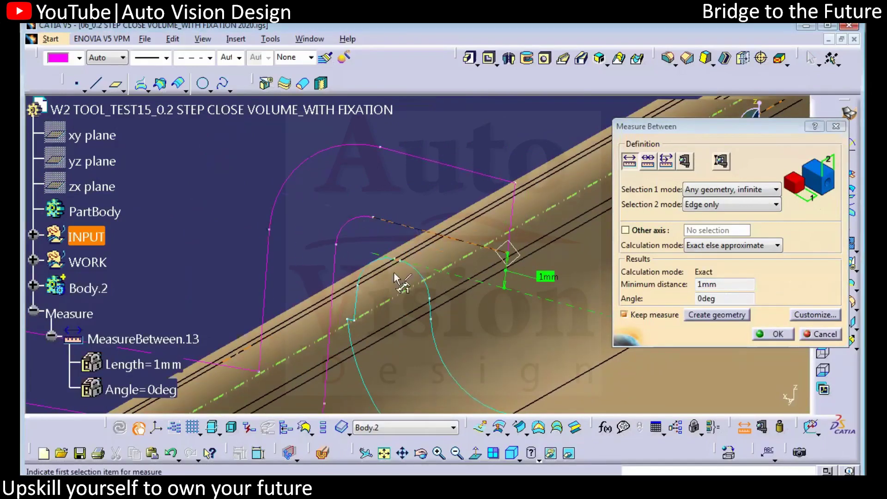
- Measure from the magenta section's inner vertical edge to the nearby cyan curve and to the cyan section's short step edge, keeping the measurements
middle_drag(418, 232, 469, 104)
click(441, 228)
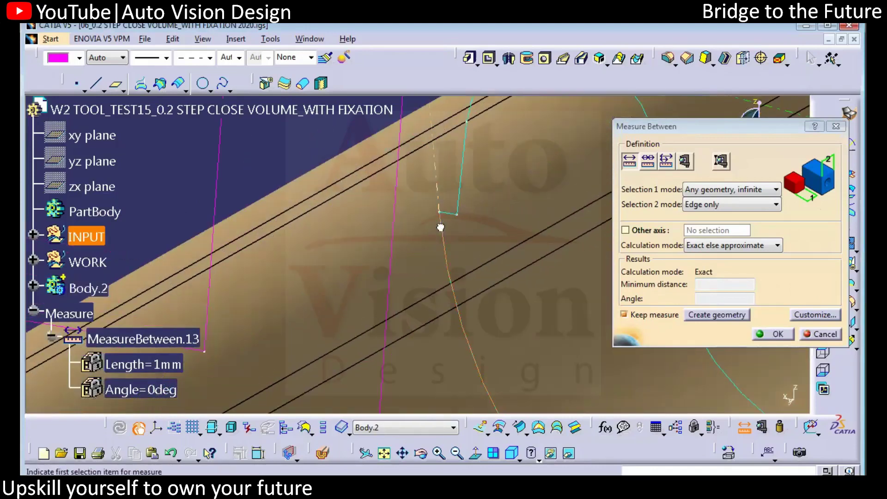
click(393, 218)
ctrl+middle_drag(392, 218, 483, 162)
middle_drag(453, 245, 485, 293)
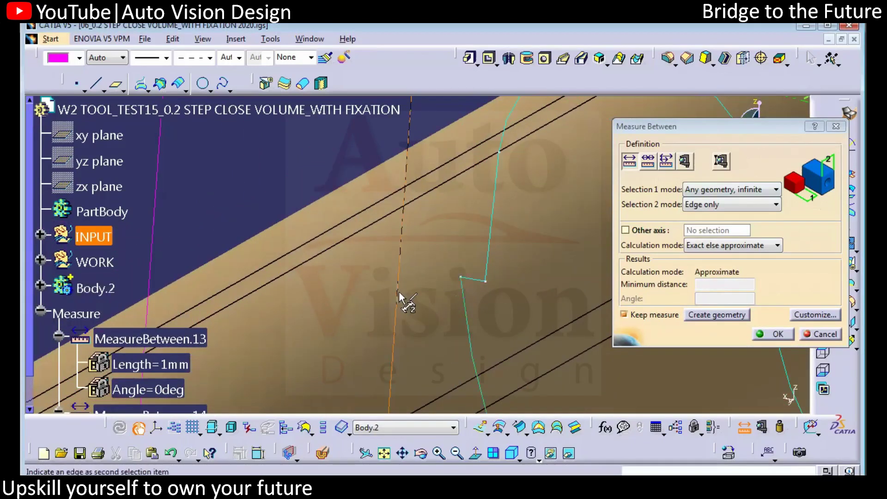
click(469, 277)
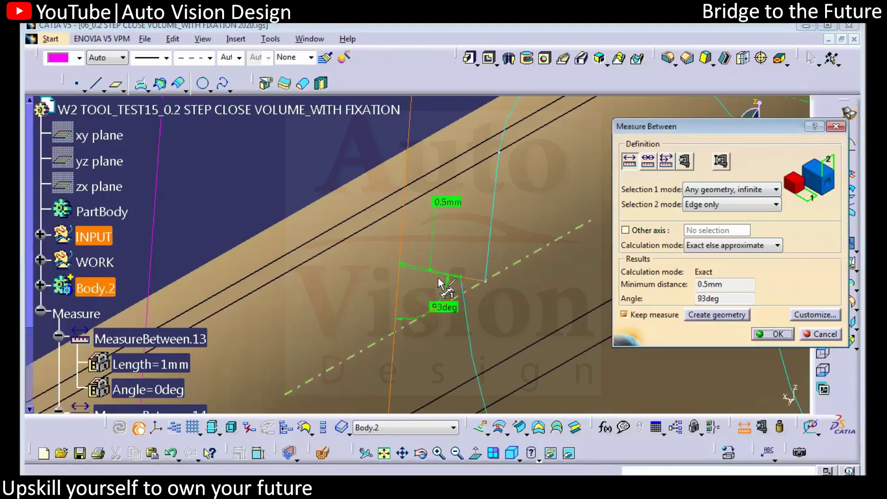
ctrl+middle_drag(420, 323, 471, 275)
click(772, 334)
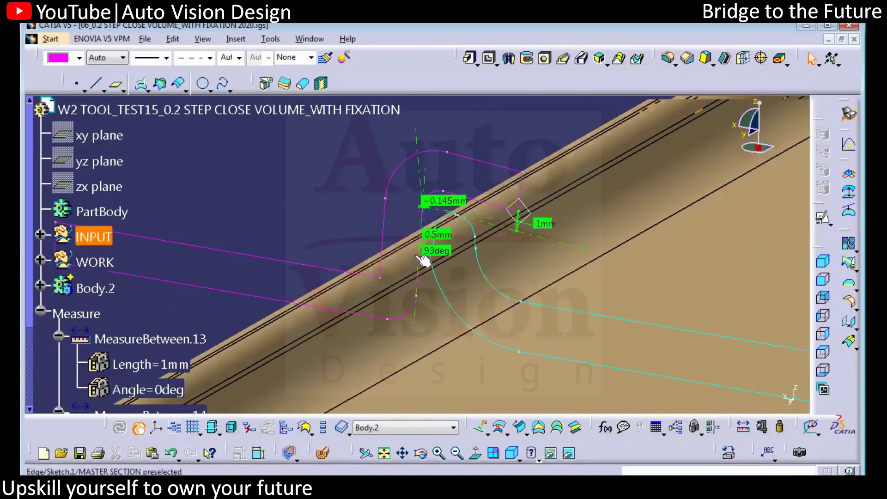
- Hide Body.2 and the measurements placed between the two section profiles
click(89, 291)
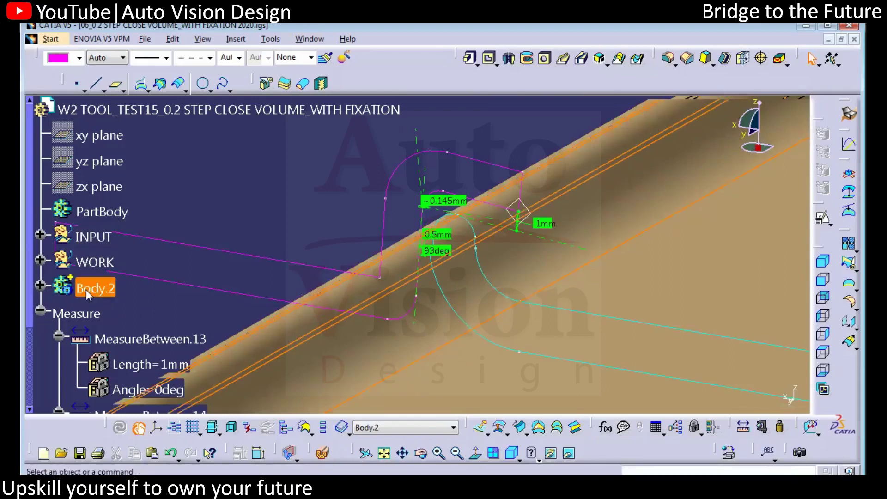
key(space)
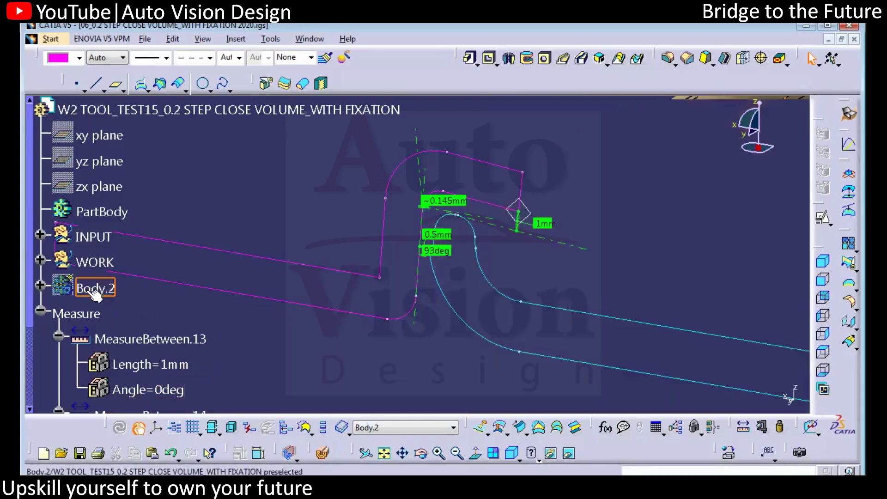
click(548, 229)
click(447, 247)
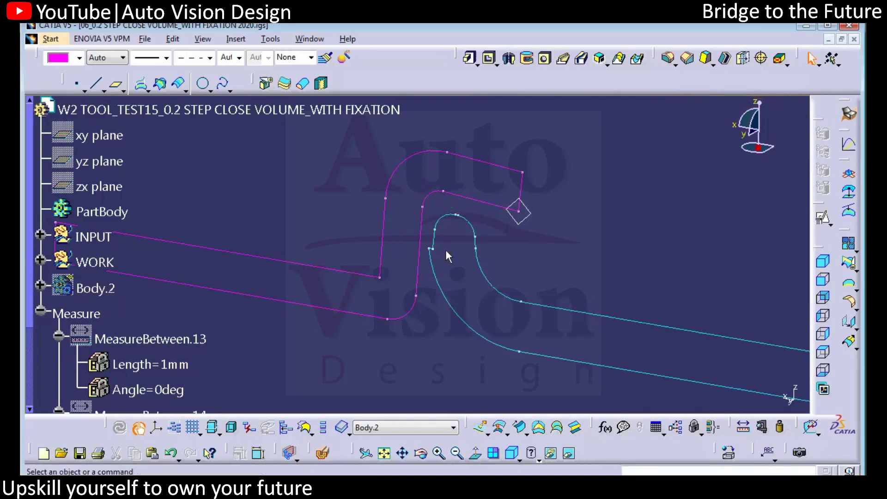
- Define WORK as the in-work object and insert a geometrical set named PART NO.02 inside it
middle_drag(393, 336, 401, 301)
click(101, 264)
right_click(102, 264)
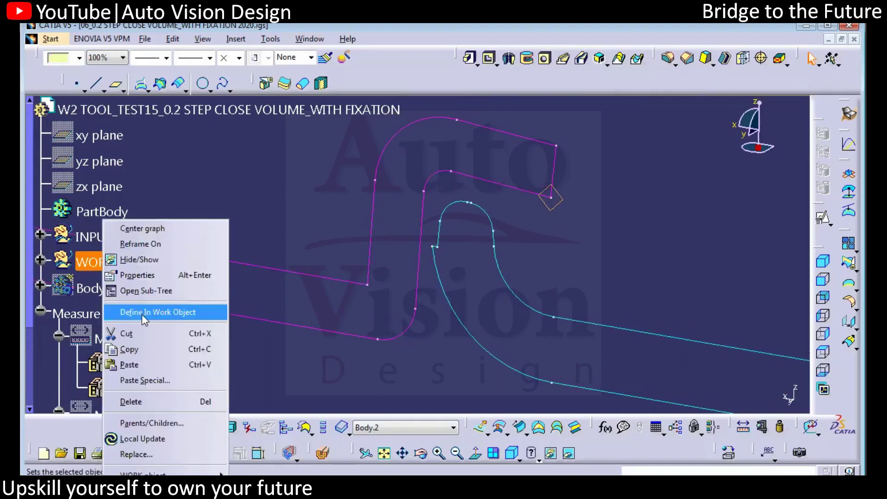
click(142, 313)
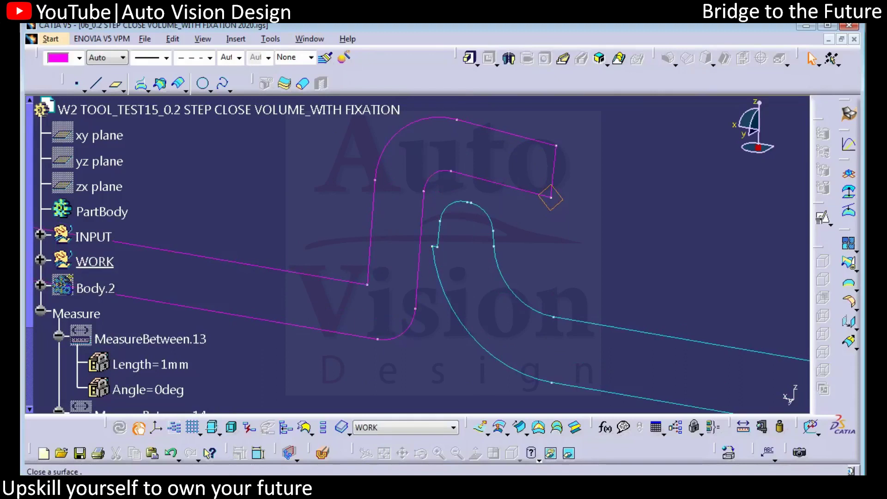
text(.02)
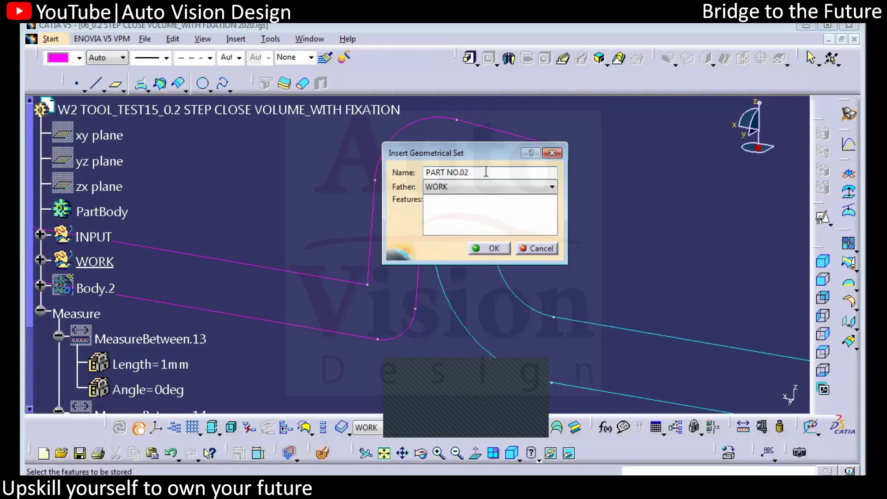
key(Return)
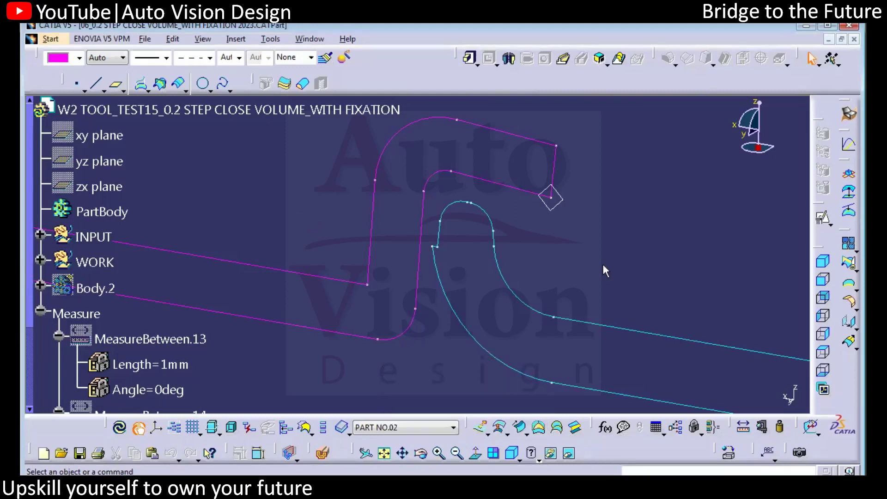
- Trace the magenta section's inner profile by highlighting its connected edges from the hook down to the long lower line
click(493, 182)
ctrl+click(420, 233)
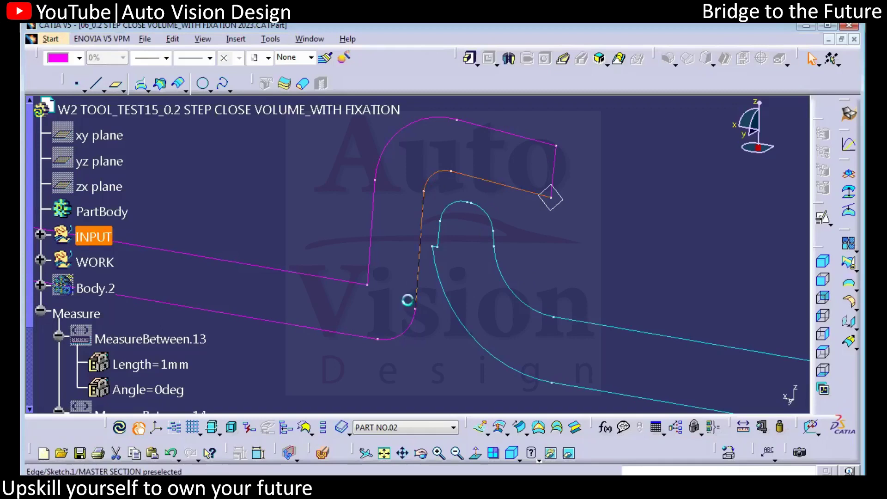
ctrl+click(406, 330)
ctrl+click(361, 336)
mouse_move(404, 278)
ctrl+middle_down()
mouse_move(378, 389)
mouse_move(382, 372)
ctrl+middle_up()
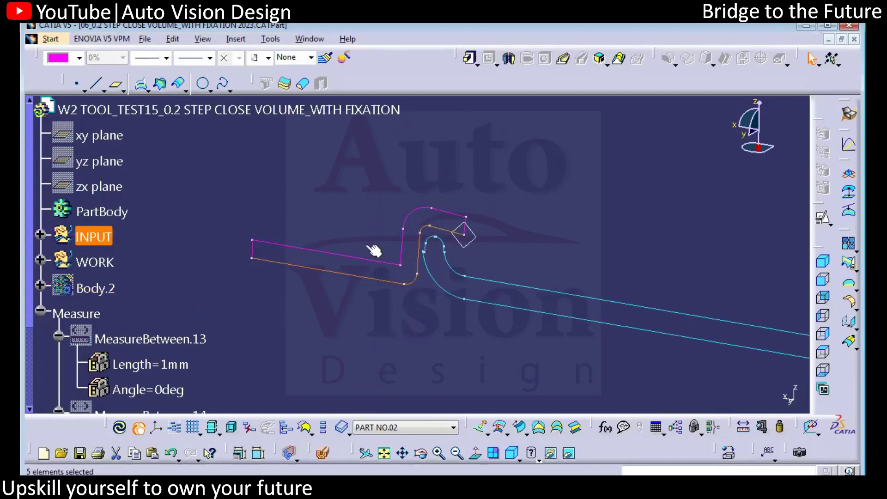
click(540, 248)
- Show the INPUT STYLE SURFACE stored in the INPUT set of CLASS A under WORK's CLOSE VOLUME
mouse_move(411, 276)
ctrl+middle_down()
mouse_move(477, 170)
mouse_move(447, 236)
mouse_move(448, 223)
ctrl+middle_up()
click(83, 289)
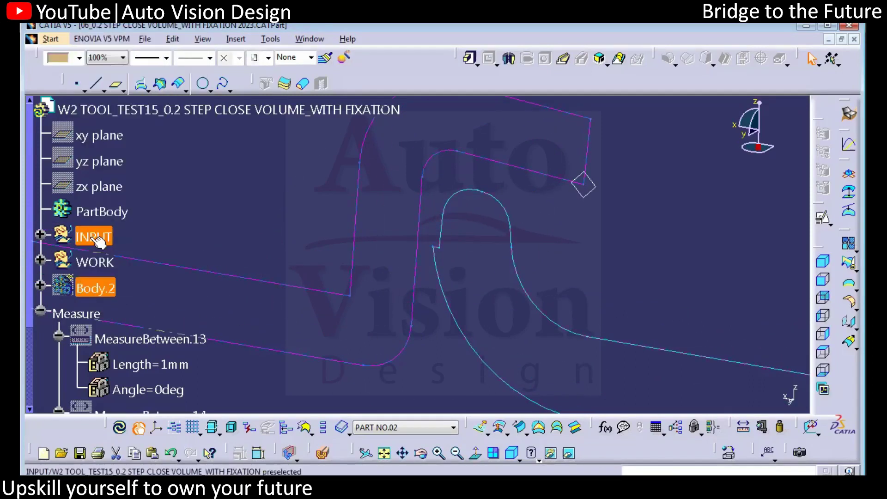
double_click(94, 239)
click(79, 305)
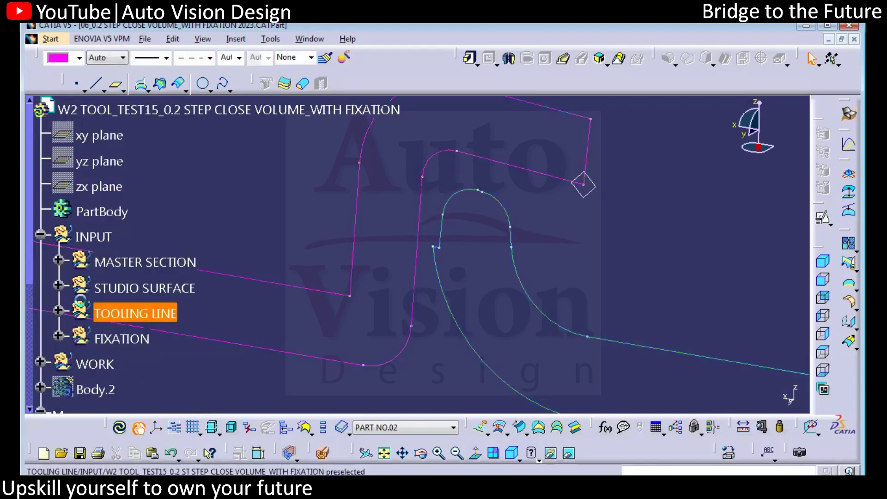
click(41, 363)
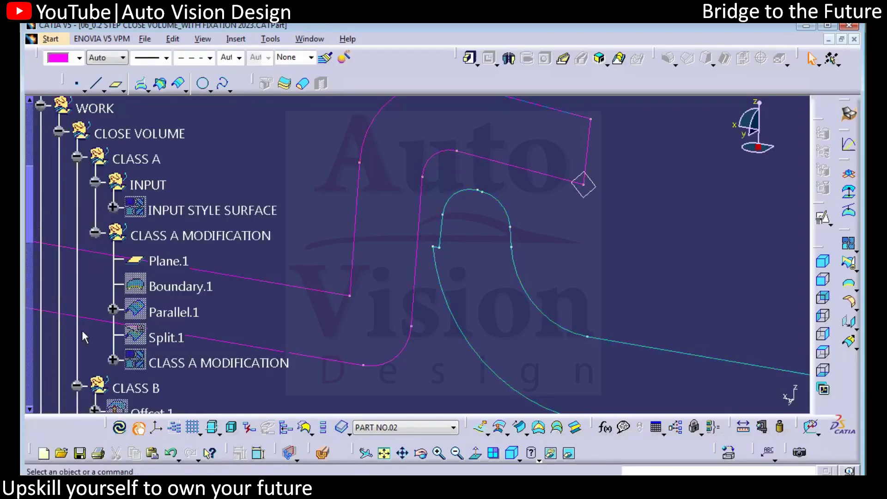
click(208, 210)
right_click(199, 208)
click(217, 242)
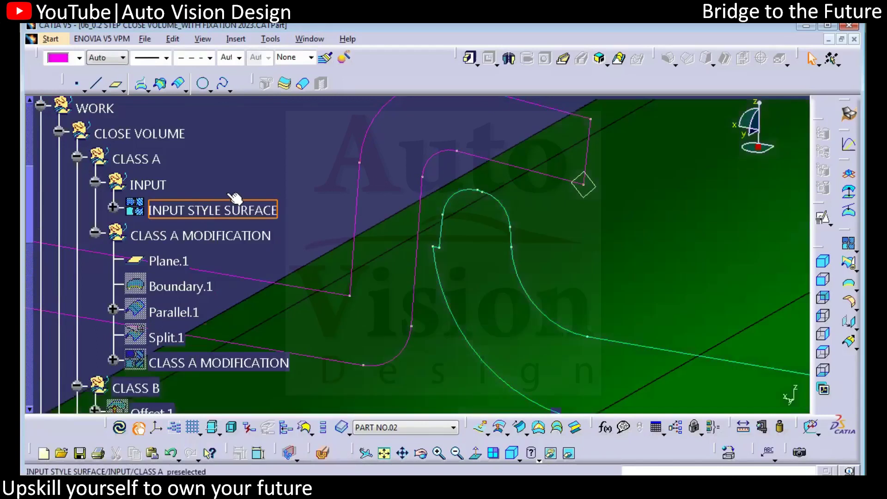
click(152, 287)
right_click(145, 294)
click(296, 157)
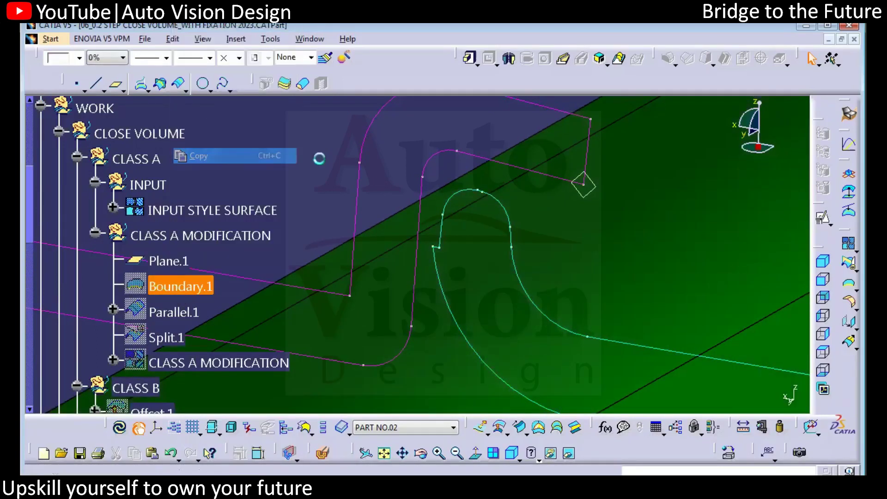
- Collapse the CLASS A, CLASS B, CLASS C and TRIM branches and their parent CLOSE VOLUME in the specification tree
click(199, 235)
click(94, 233)
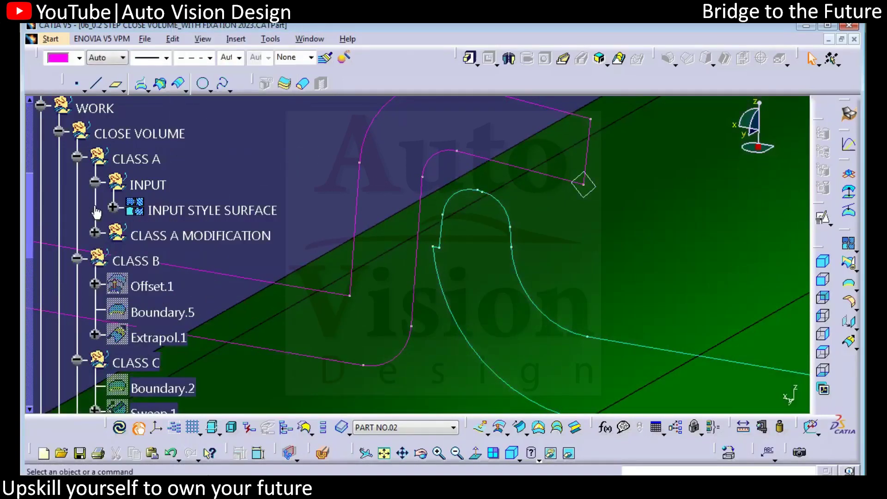
click(94, 182)
click(77, 156)
click(77, 181)
click(76, 207)
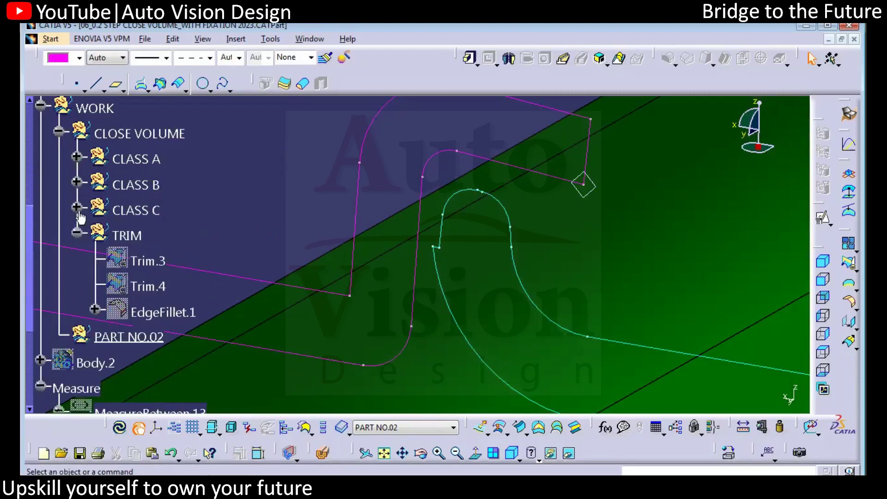
click(74, 232)
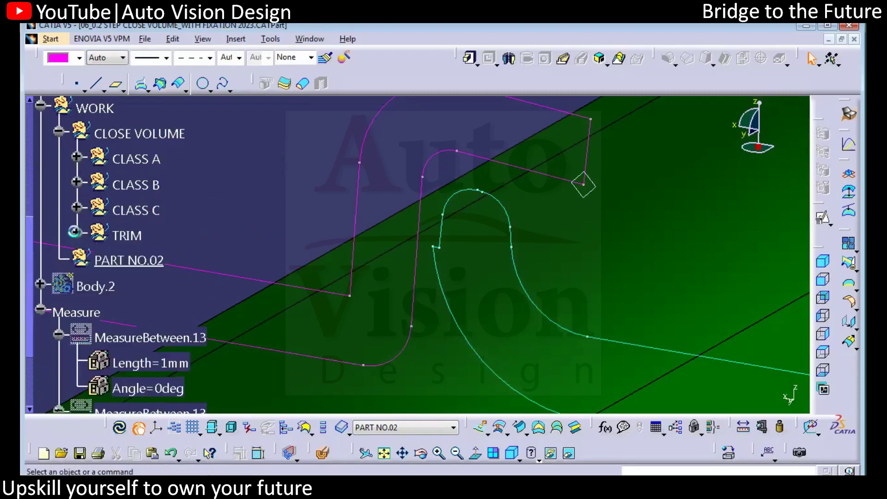
click(59, 131)
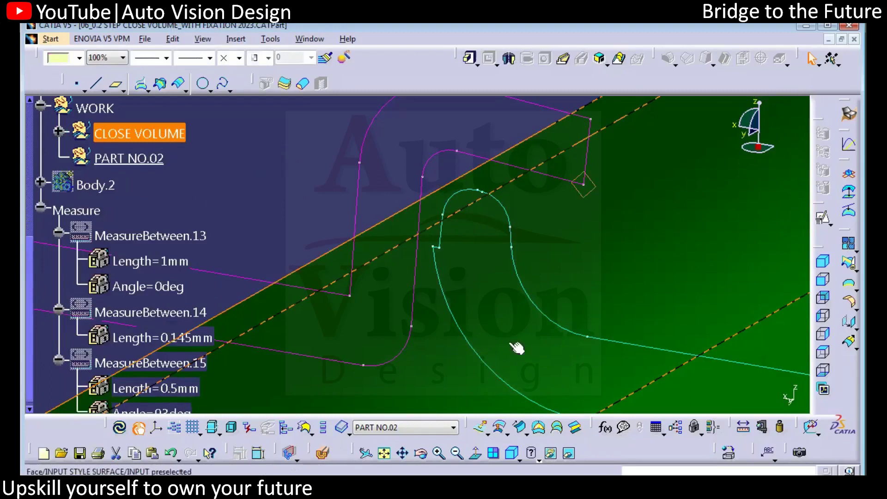
- Set PART NO.02 as the in-work object and insert a geometrical set named INPUT inside it
right_click(131, 159)
click(185, 255)
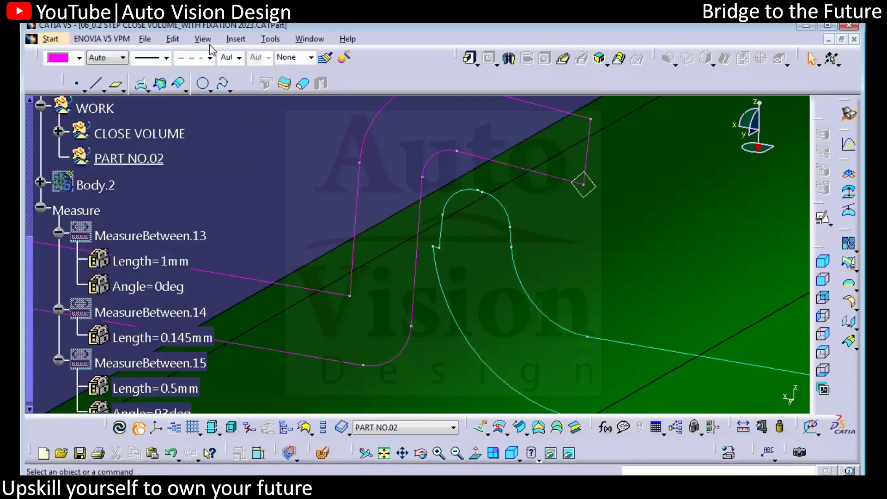
click(235, 39)
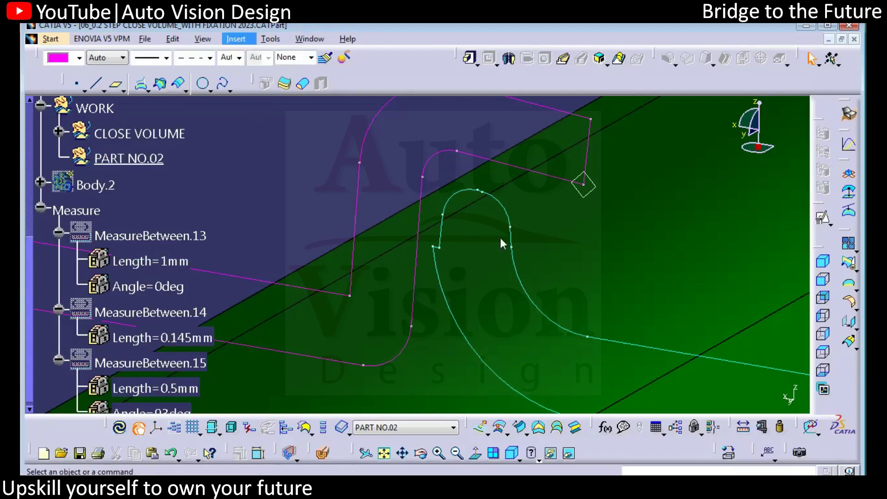
text(INPUT)
key(Return)
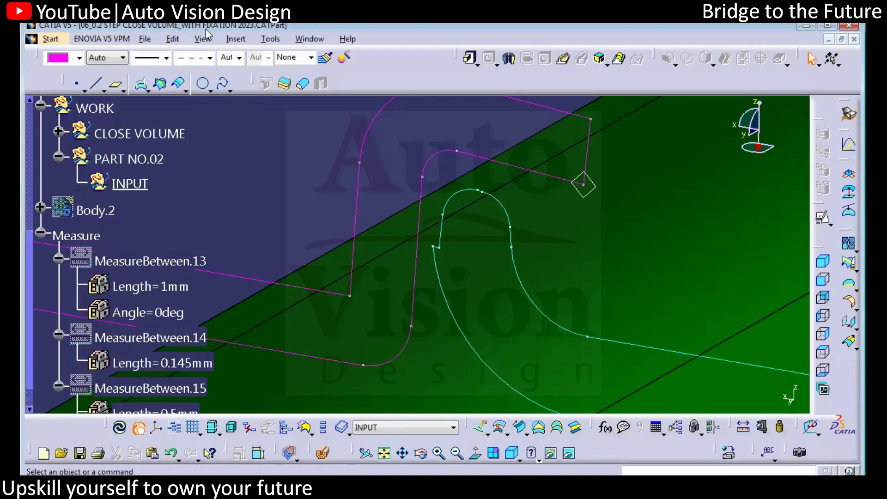
- Insert a geometrical set named WORK with PART NO.02 as its father
click(236, 39)
click(241, 84)
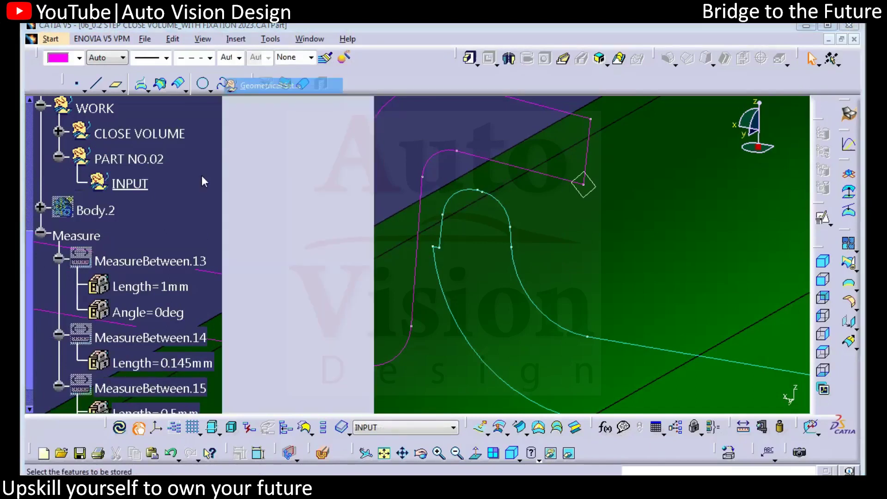
click(128, 159)
click(539, 288)
click(495, 174)
text(WORK)
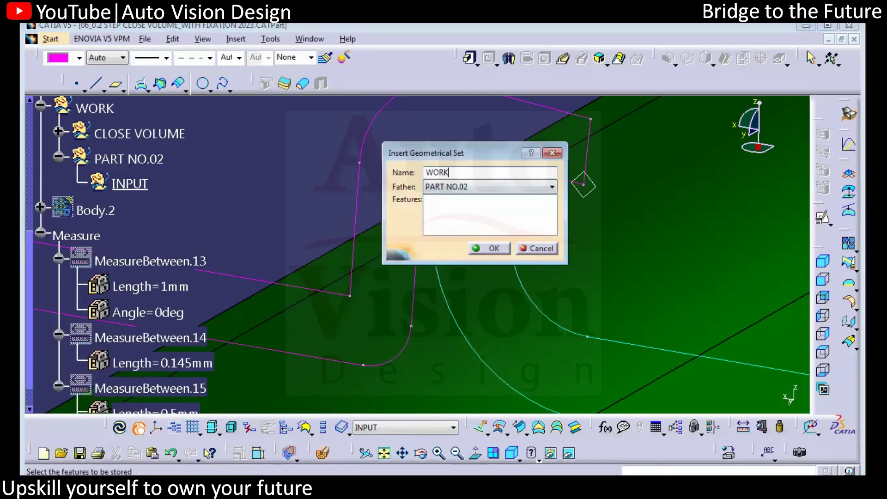
key(Return)
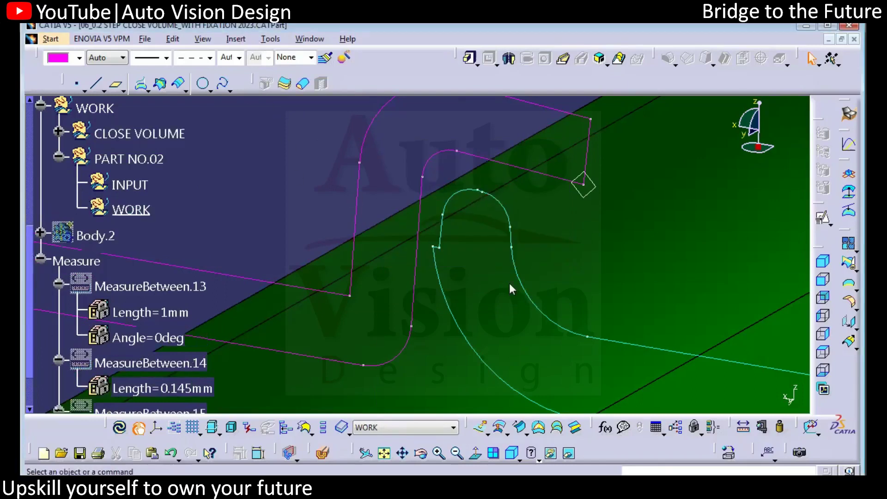
- Insert a geometrical set named CLOSE VOLUME inside PART NO.02's WORK set
text(CLOSE)
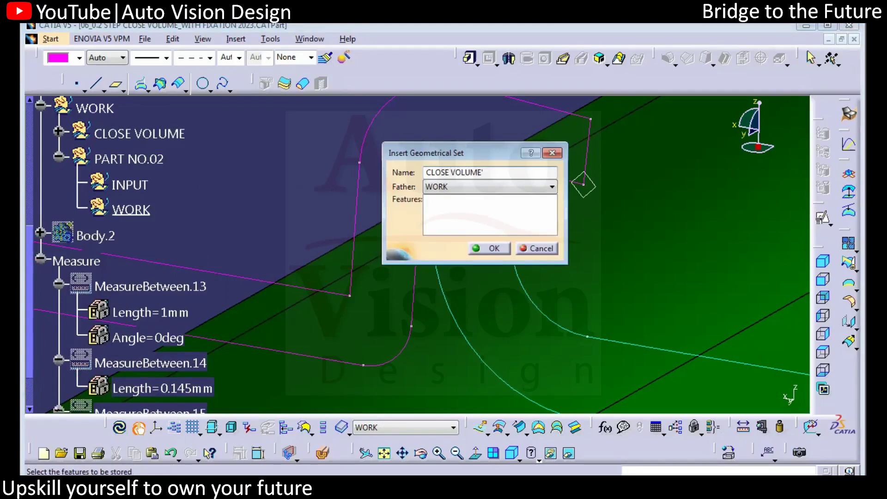
text( VOLUME)
click(489, 248)
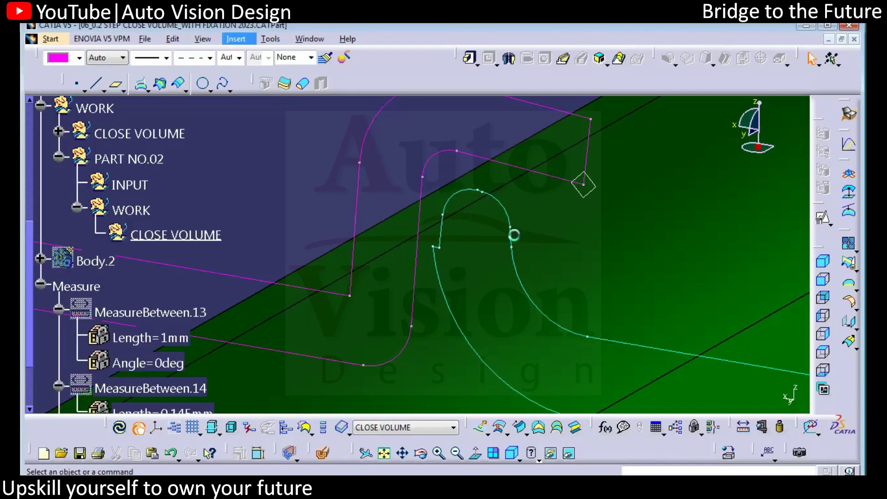
- Insert a geometrical set named CLASS A MODIFICATION inside PART NO.02's CLOSE VOLUME set
key(alt+i)
text(gCLA)
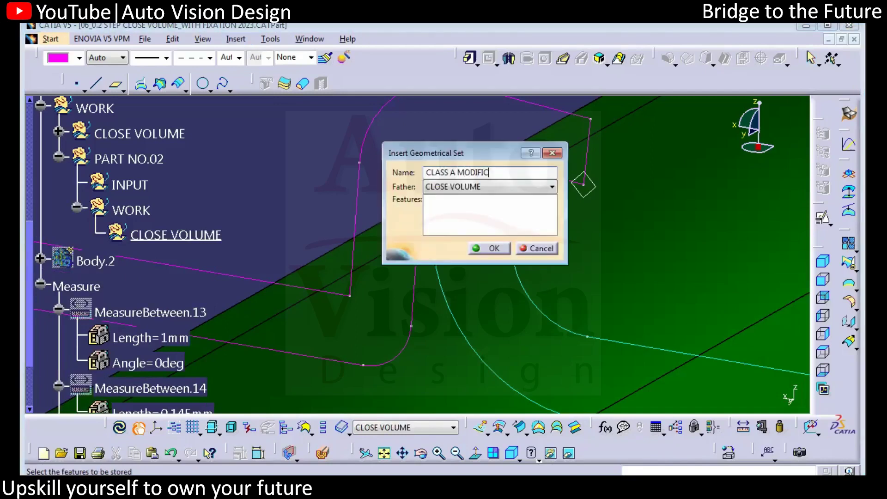
text(SS A MODIFICATION)
key(Return)
- Set PART NO.02's INPUT set as the in-work object and create a boundary curve along the style surface's edge
right_click(137, 190)
click(197, 277)
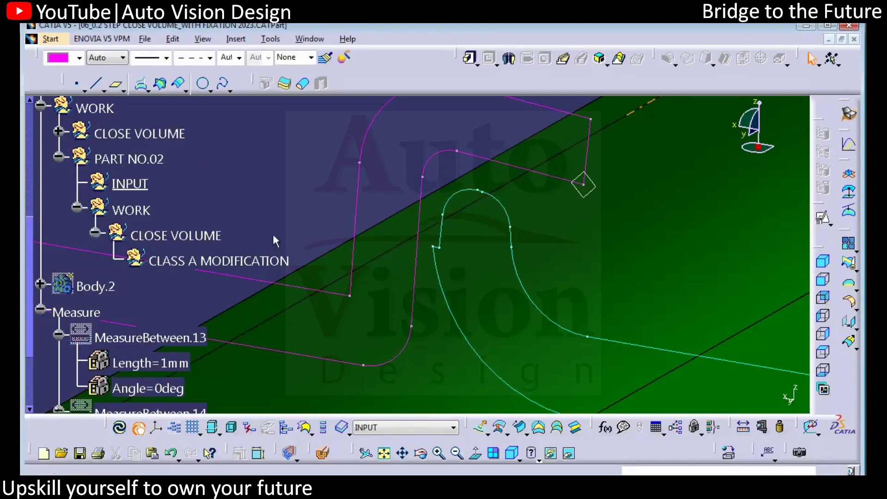
click(59, 132)
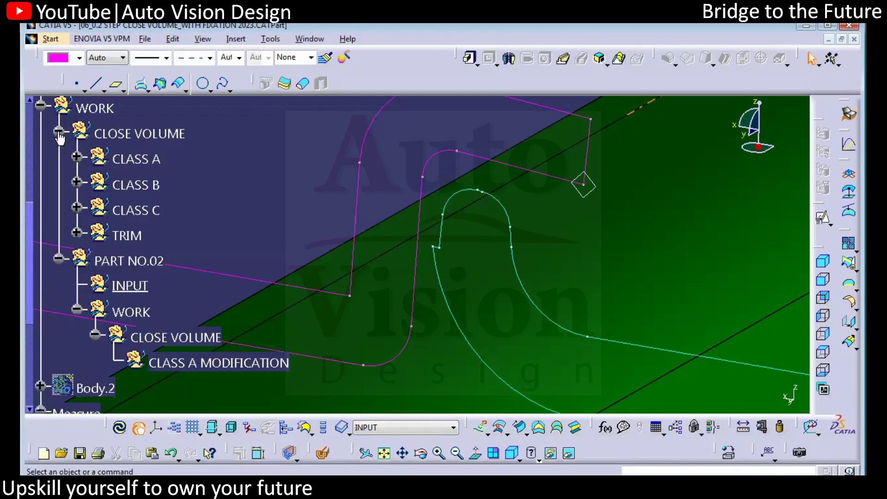
click(77, 157)
click(95, 182)
middle_drag(253, 157, 277, 139)
click(76, 157)
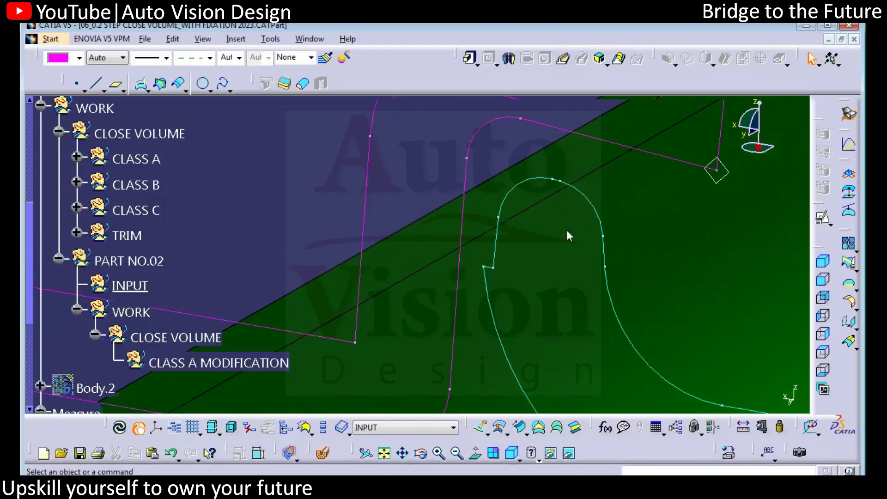
click(848, 283)
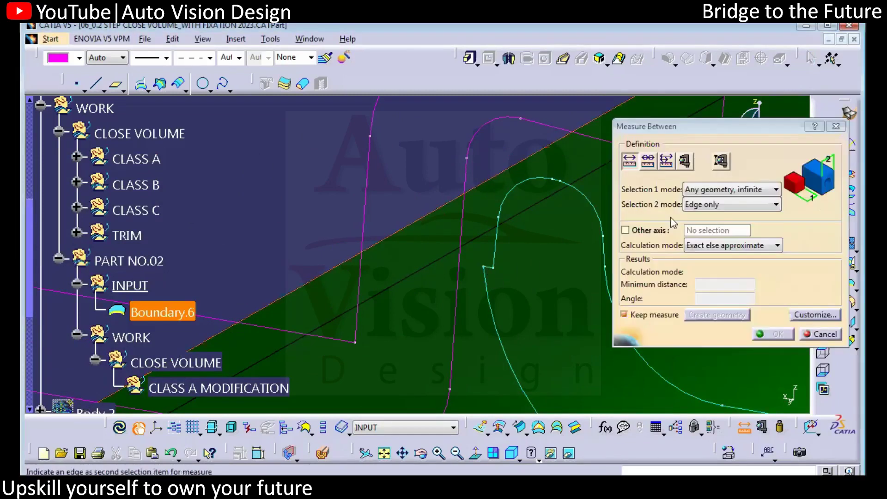
- Measure the distance from the boundary curve to the lower corner of the cyan section and select the distance value
click(491, 271)
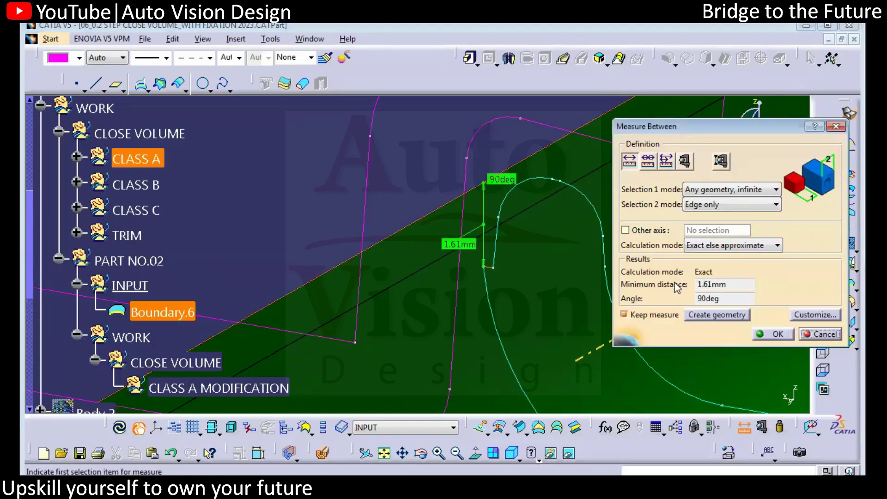
double_click(705, 284)
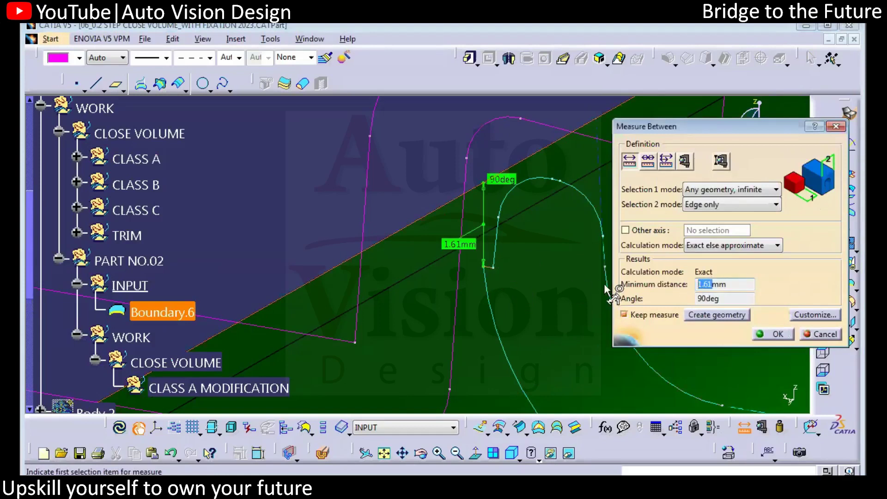
key(Escape)
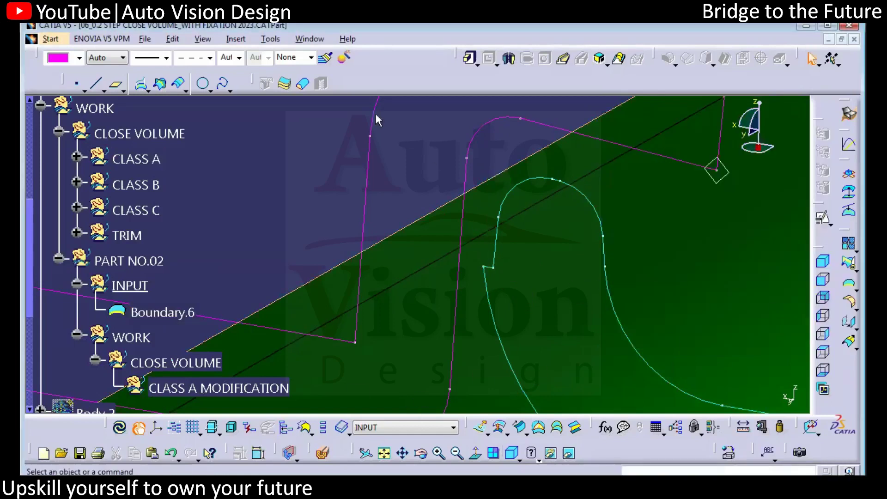
- Create a parallel curve of the boundary on the style surface, offset to the cyan section's corner
click(179, 83)
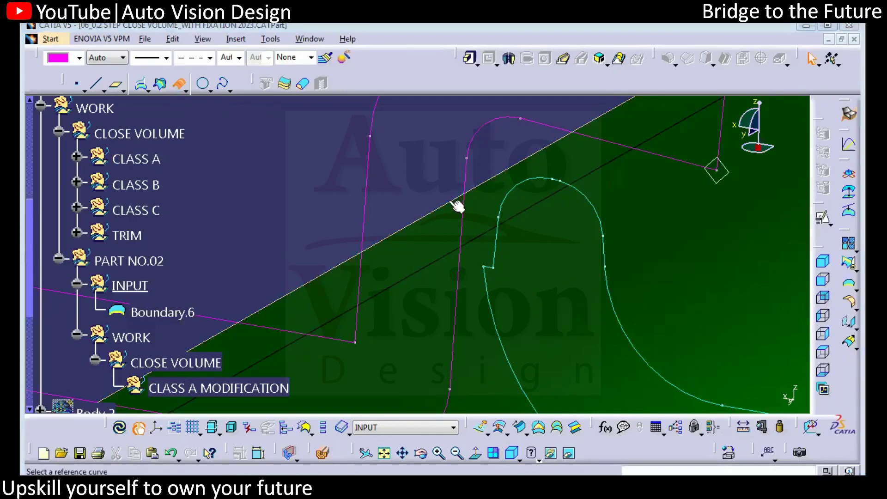
click(771, 392)
click(674, 391)
- Split INPUT STYLE SURFACE with the parallel curve and hide the original boundary curve
ctrl+middle_drag(422, 222, 505, 273)
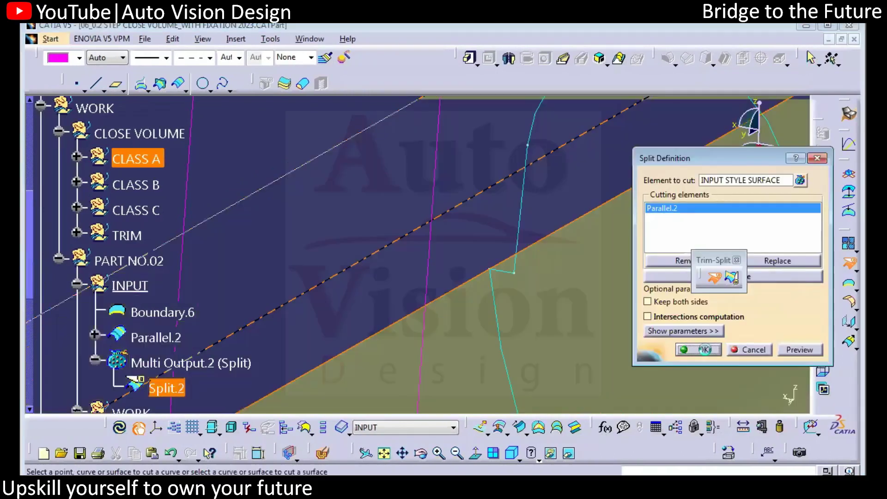
key(Return)
mouse_move(450, 287)
middle_down()
mouse_move(439, 206)
mouse_move(503, 123)
mouse_move(501, 98)
middle_up()
right_click(442, 191)
click(465, 232)
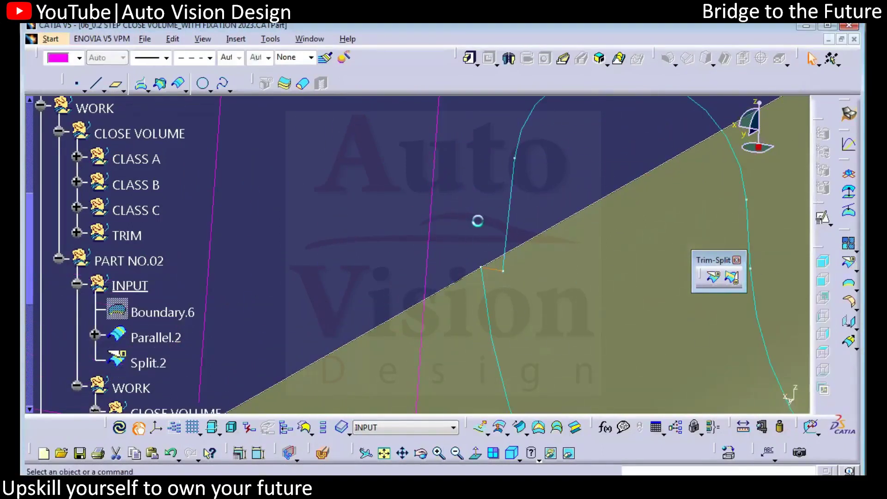
- Sweep a surface along the parallel curve with the tooling line as draft direction, a 90° angle and both lengths 0.5 mm, and hide the curve
click(520, 428)
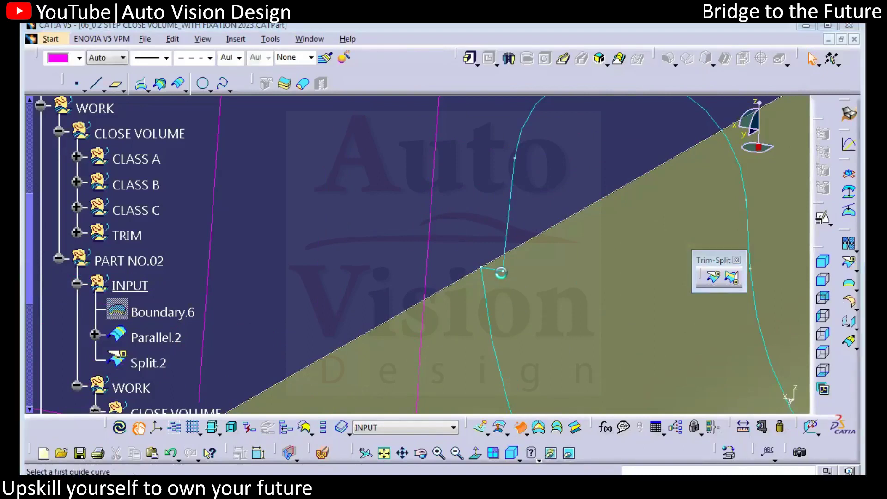
click(502, 272)
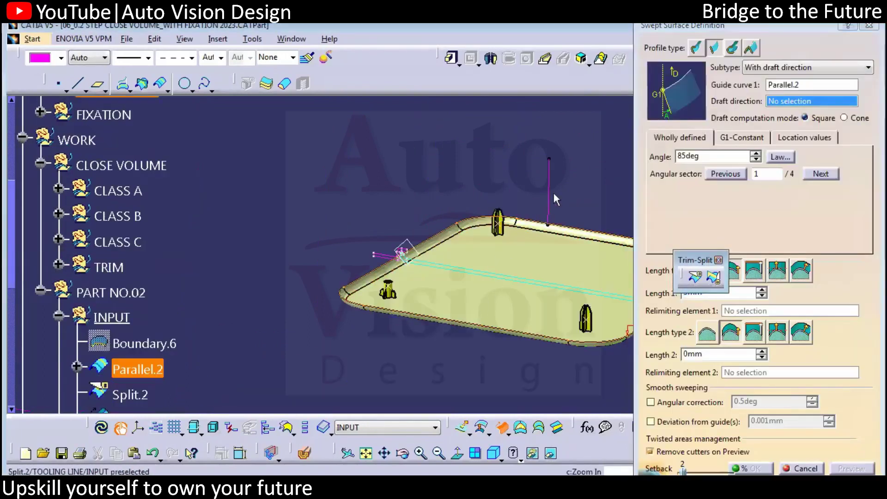
click(548, 194)
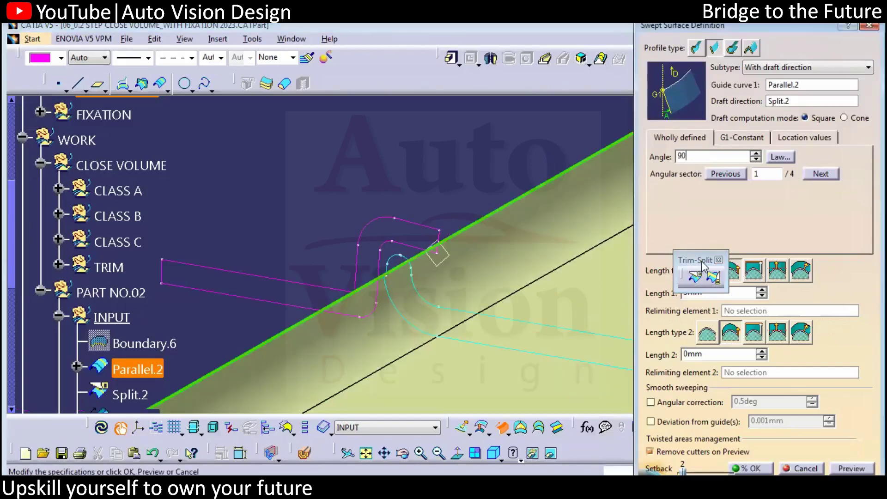
key(Tab)
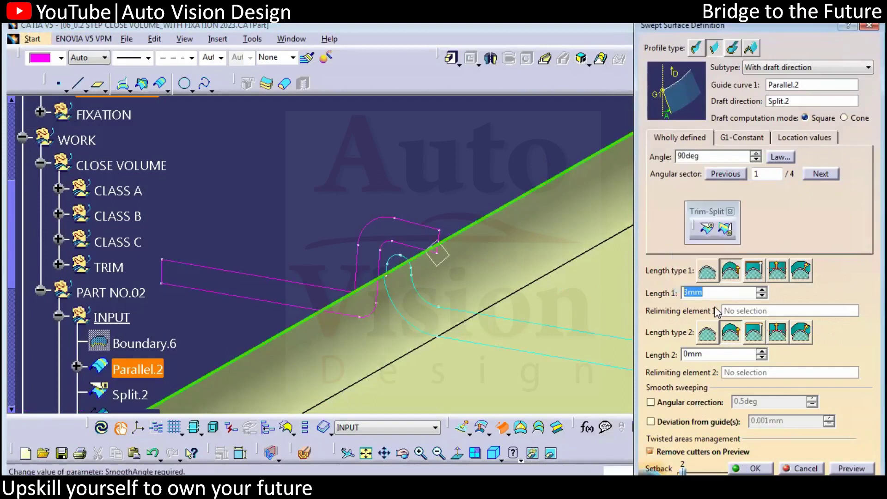
text(-)
text(5)
key(Tab)
text(.5)
key(Tab)
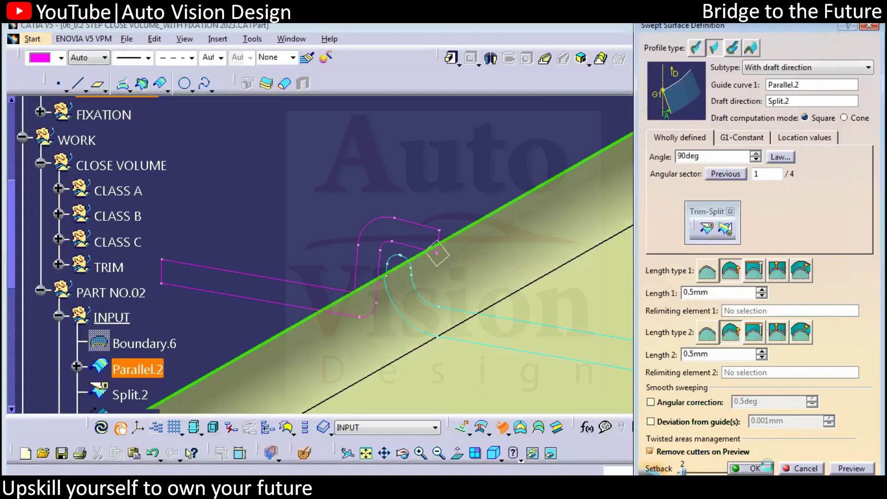
click(766, 468)
scroll(367, 268, up, 5)
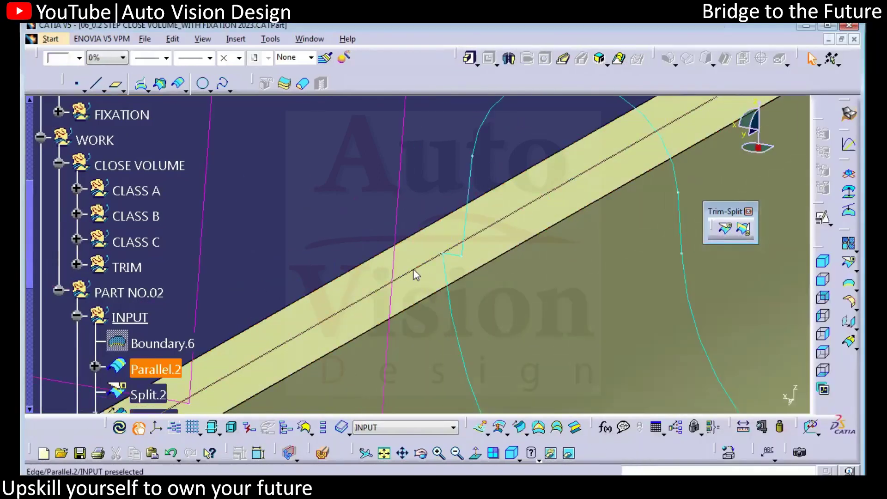
key(space)
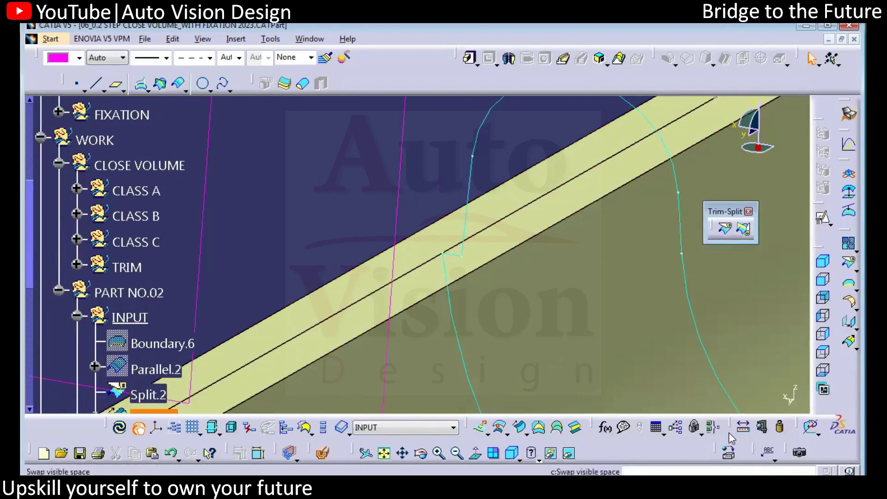
- Measure the distance between the swept surface's outer edge and the magenta section's inner wall line
click(742, 428)
click(423, 230)
click(399, 202)
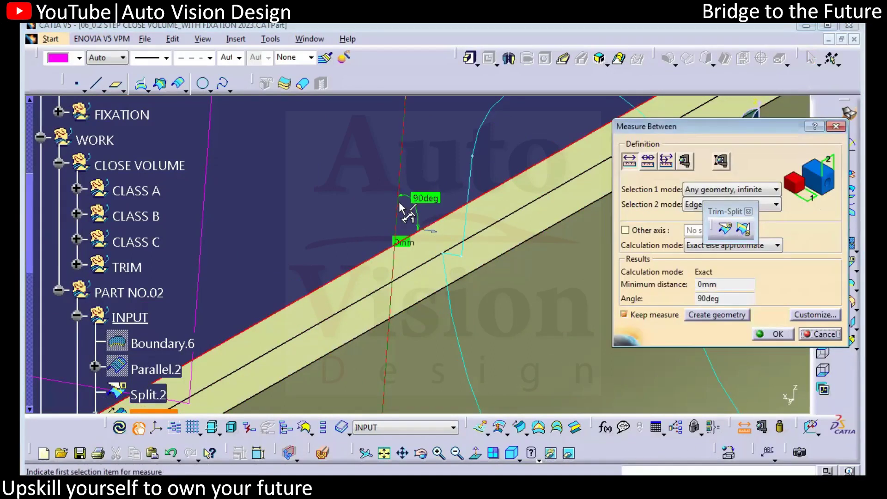
key(Escape)
- Create a boundary curve on the swept surface's outer edge and hide the swept surface
click(410, 235)
click(850, 283)
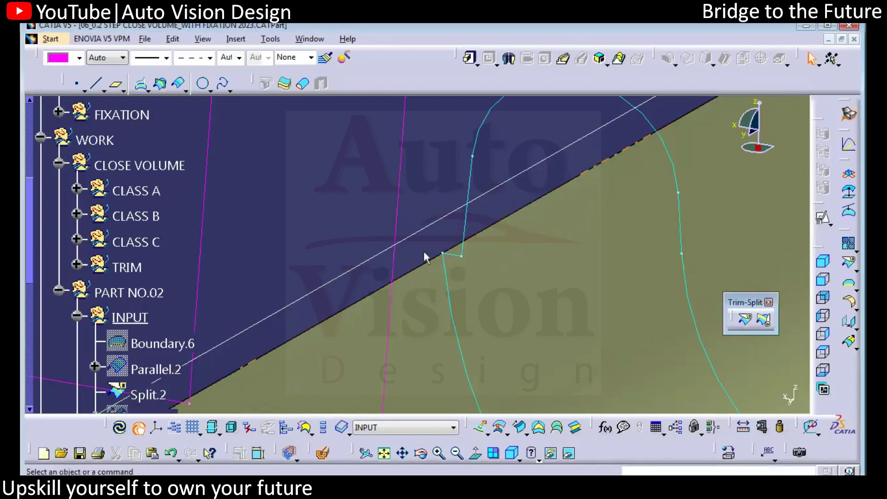
middle_drag(422, 238, 422, 206)
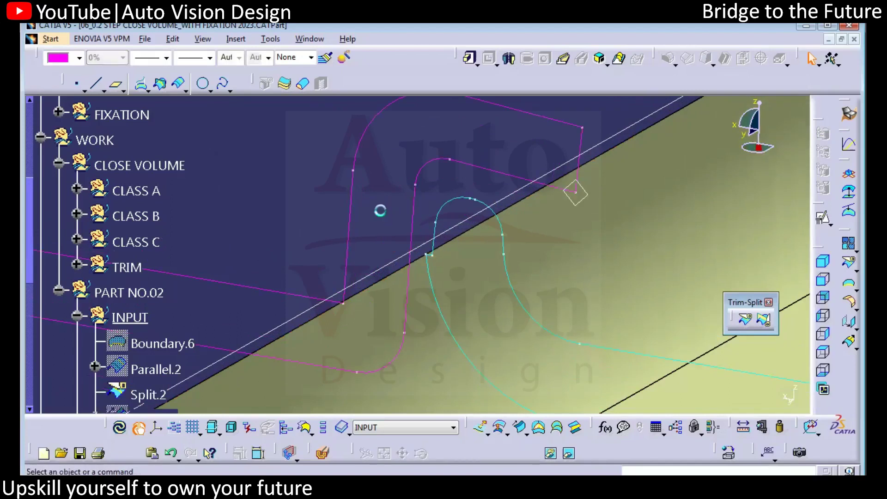
- Measure the angle between the magenta section's inner wall line and the vertical tooling line
click(743, 427)
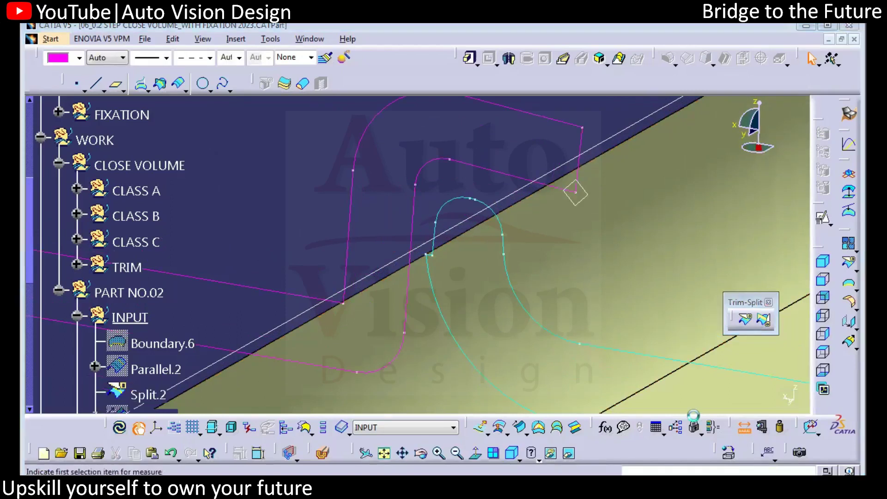
click(412, 225)
middle_drag(418, 231, 517, 178)
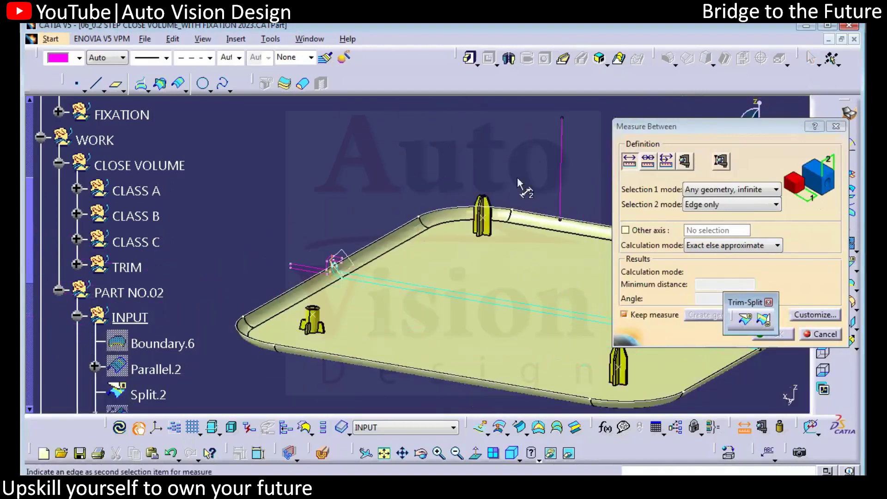
click(561, 139)
double_click(719, 292)
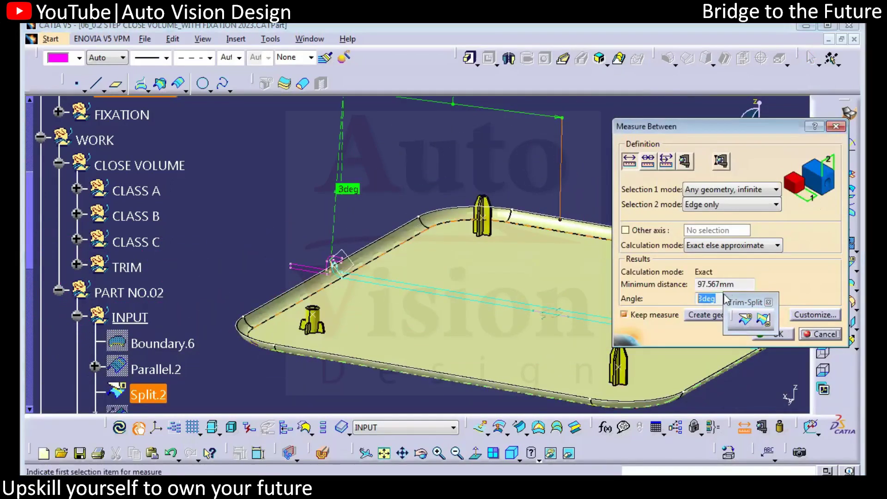
key(Escape)
- Hide the split style surface so only the section curves and the new boundary remain in view
middle_drag(292, 164, 434, 102)
middle_drag(434, 166, 434, 76)
click(549, 305)
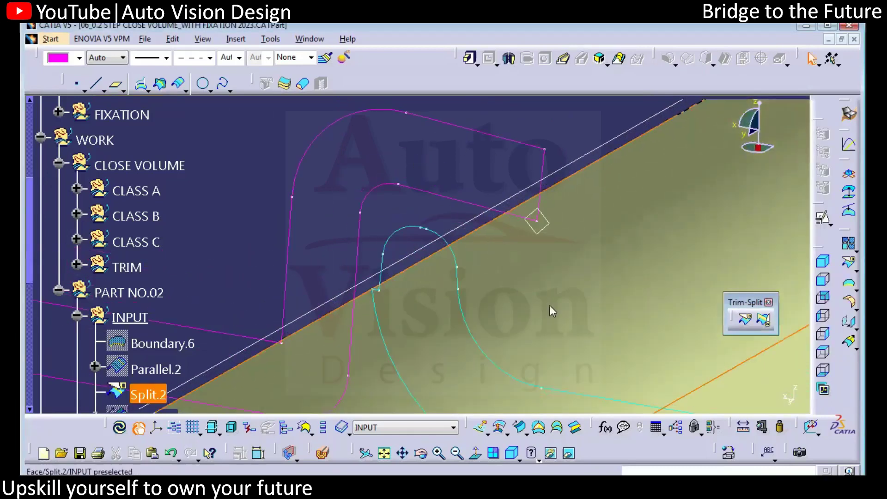
key(space)
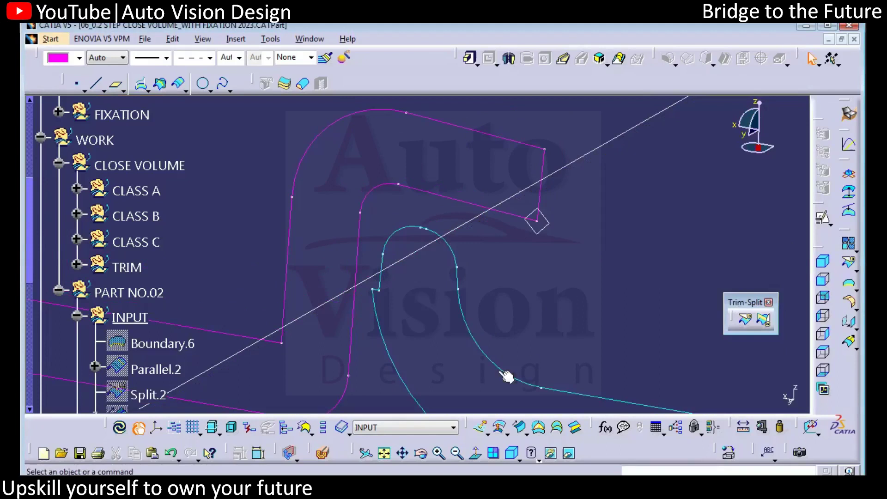
- Define a draft-direction sweep on the new boundary curve with the tooling line as direction, a 3° angle and angular sector 4
click(521, 428)
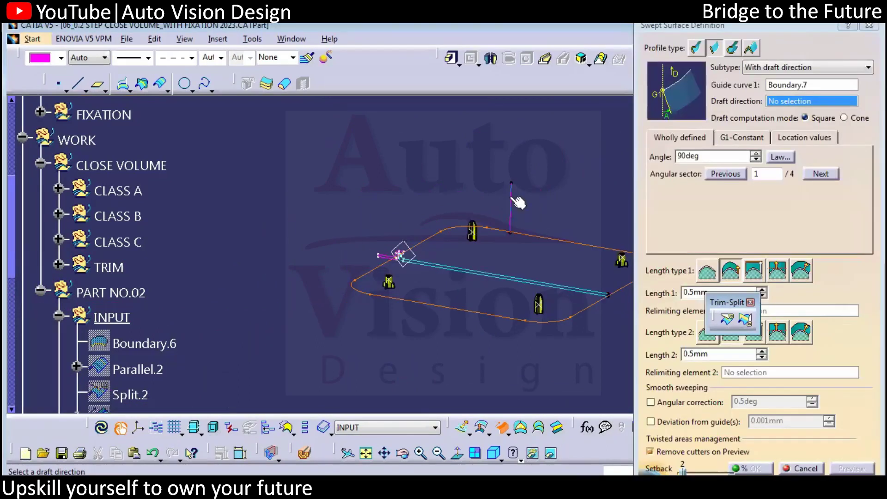
click(509, 197)
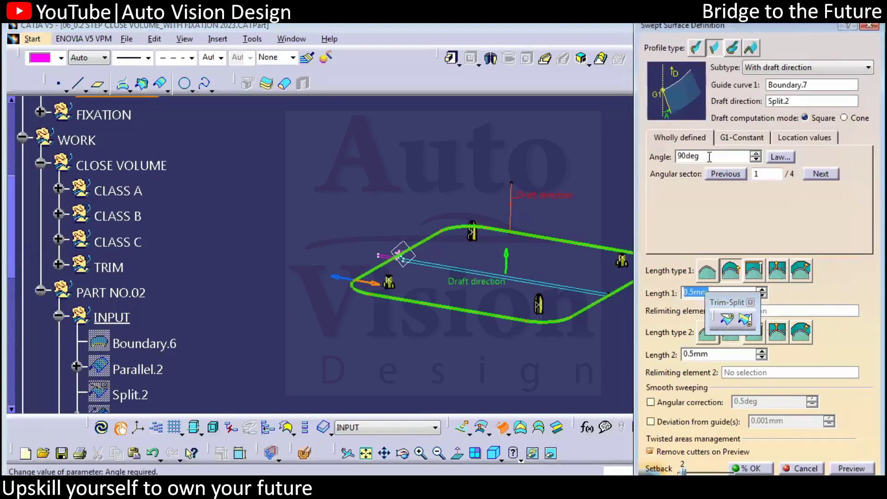
double_click(709, 157)
text(3)
key(Return)
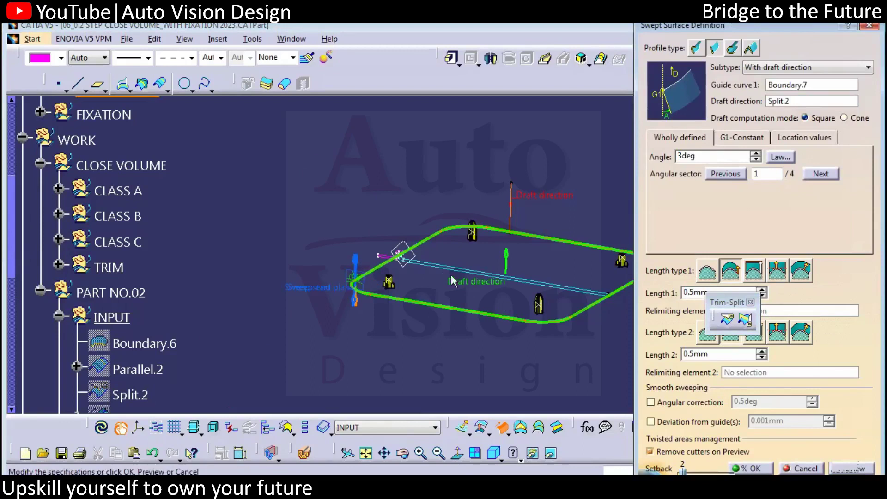
click(357, 264)
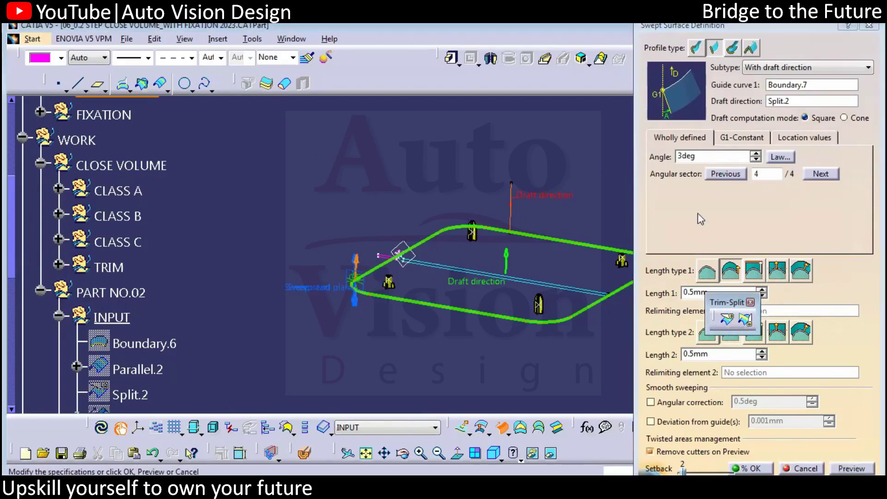
- Try a 14° draft angle on the sweep and set it back to 3°
double_click(699, 156)
text(14)
key(Return)
text(3)
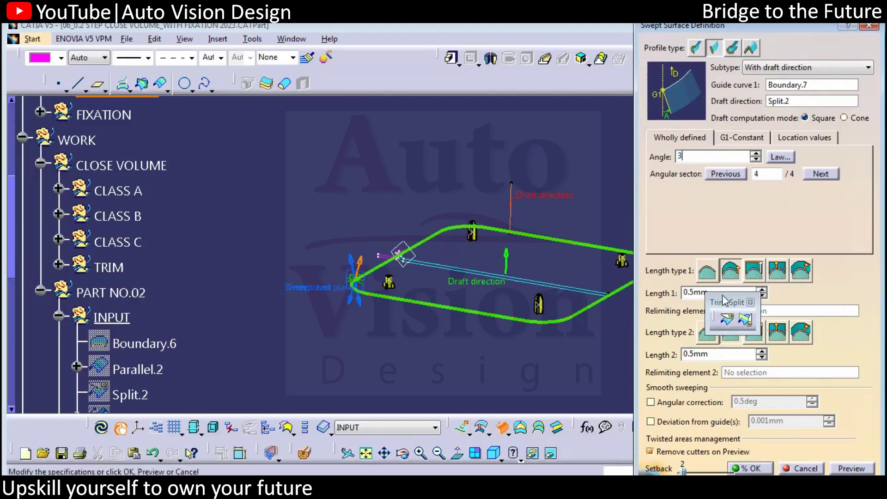
- Set both sweep lengths to 5 mm and create the drafted surface
double_click(697, 354)
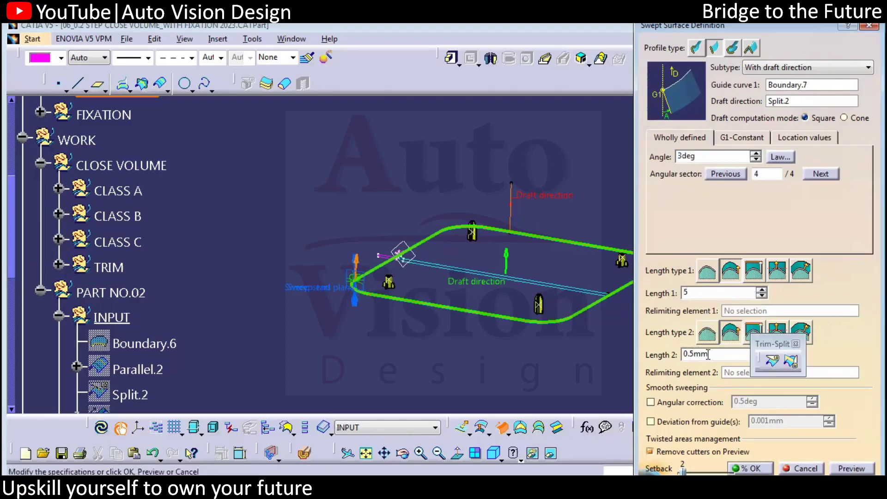
text(5)
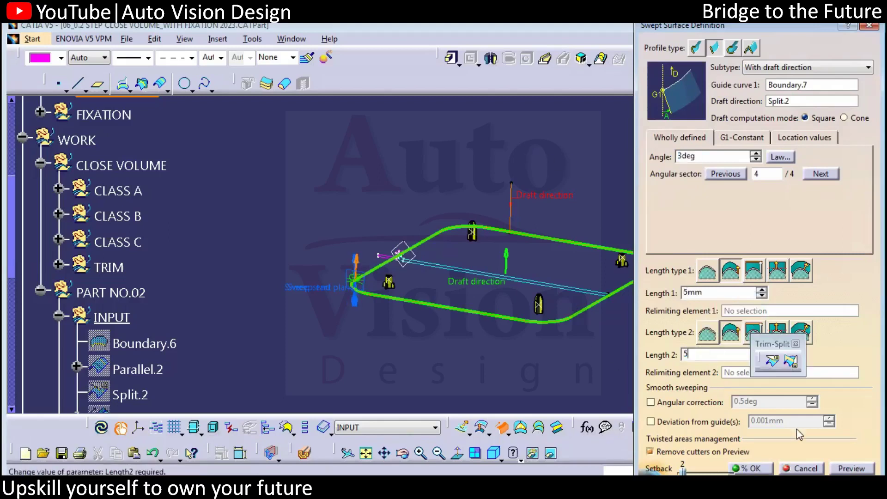
click(850, 468)
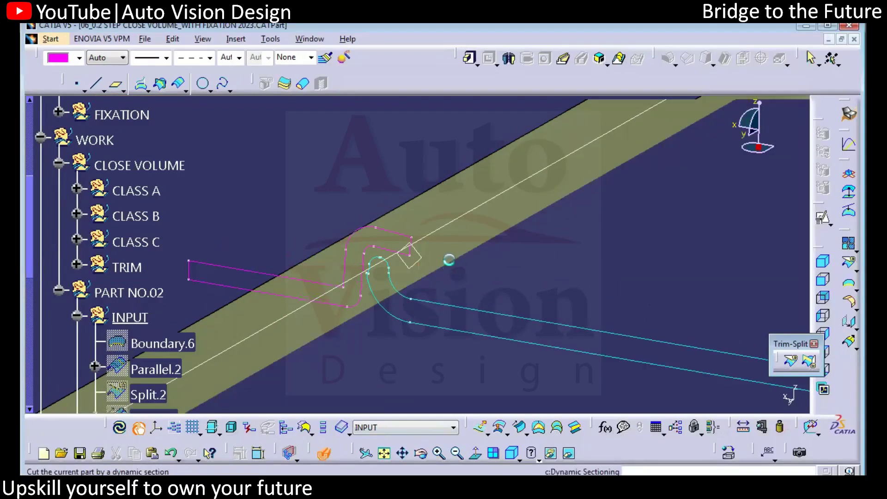
- Examine the drafted sweep against the master section curves using a dynamic section cut, and close the cut
middle_drag(427, 257, 441, 218)
ctrl+middle_drag(360, 296, 360, 318)
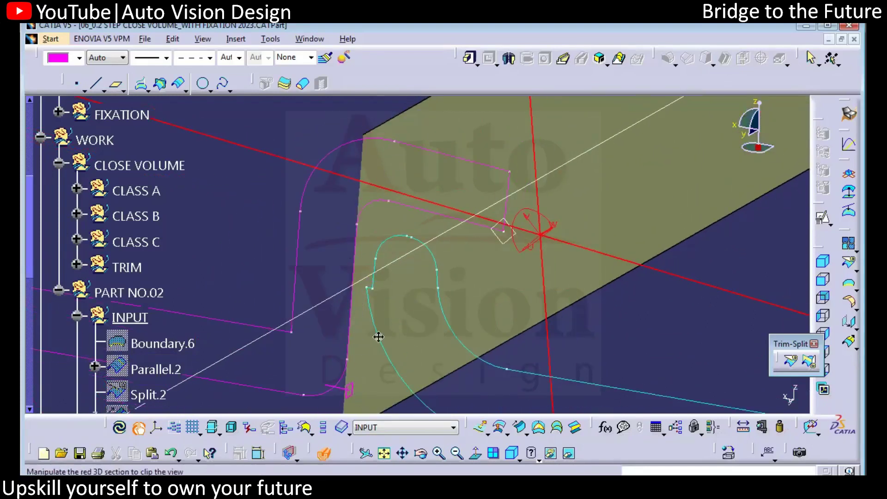
middle_drag(359, 372, 388, 323)
ctrl+middle_drag(388, 324, 380, 352)
middle_drag(390, 187, 379, 217)
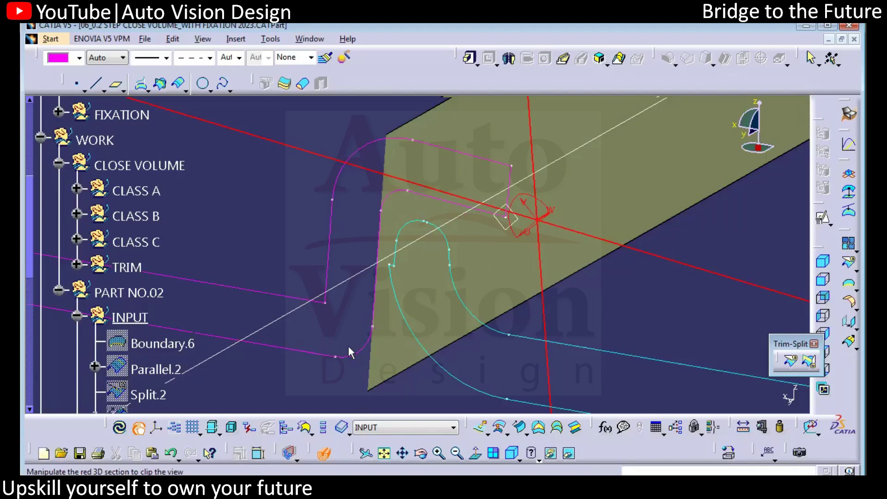
key(Escape)
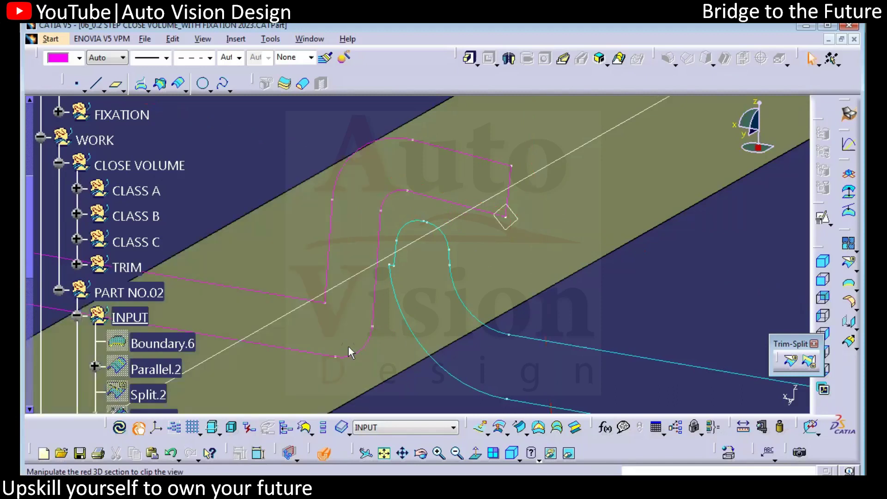
- Measure from the upper inner section line to the boundary curve and create a parallel of Boundary.7 on Sweep.5 at that 3.061 mm distance
click(743, 428)
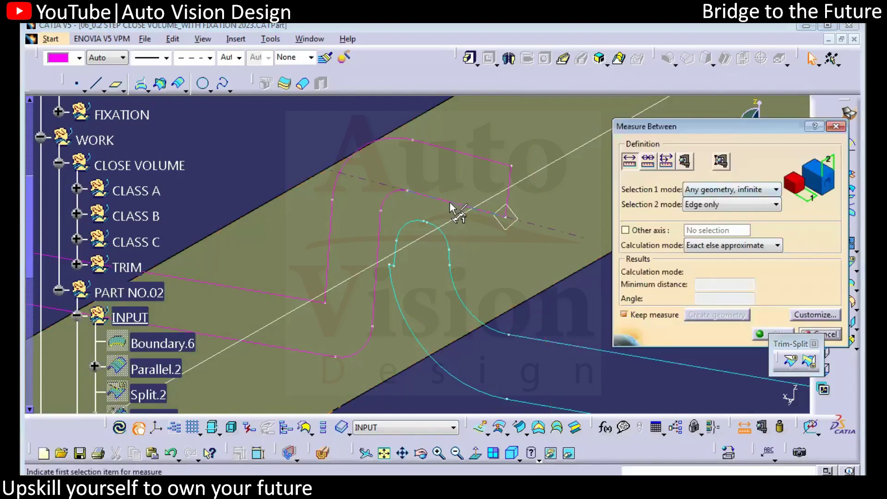
click(452, 209)
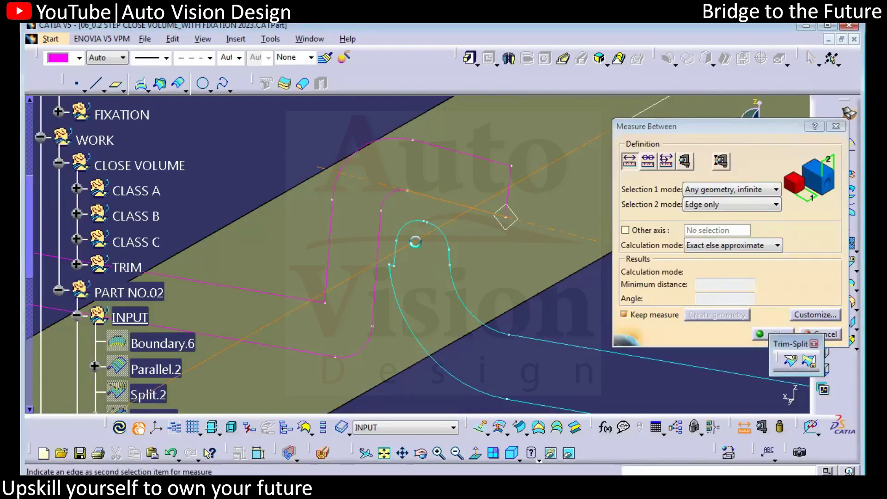
click(418, 247)
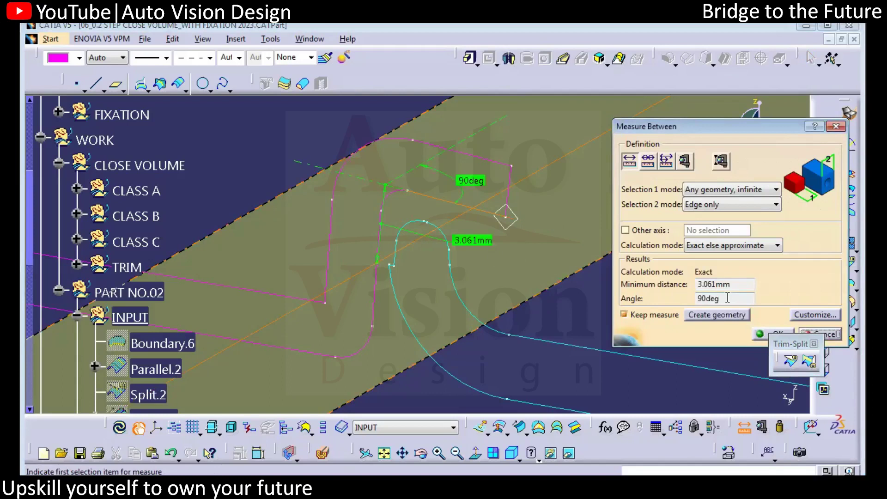
drag(703, 287, 624, 285)
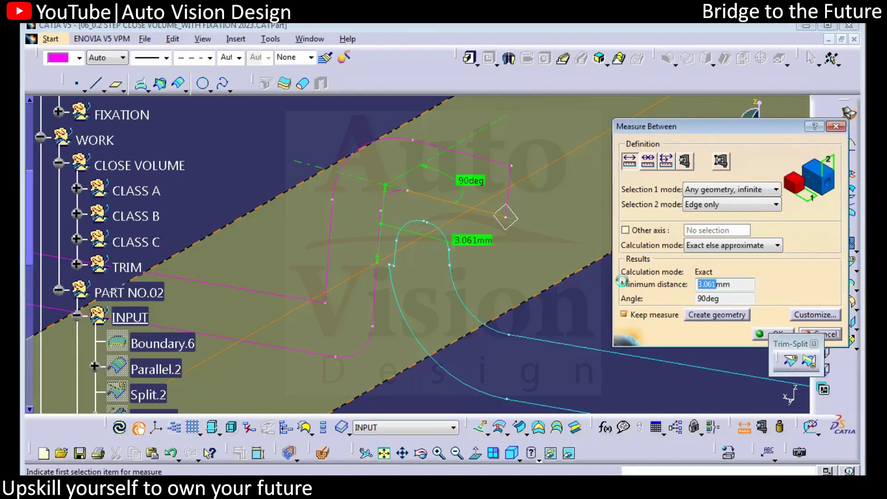
click(822, 334)
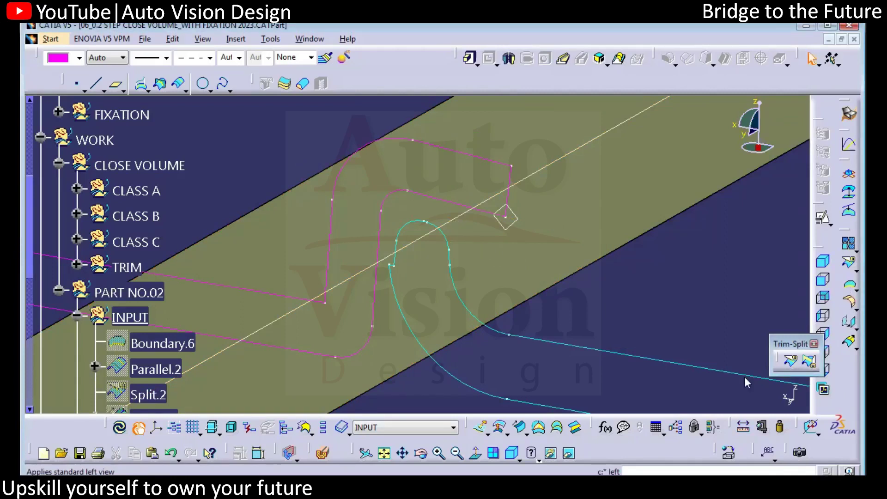
click(771, 388)
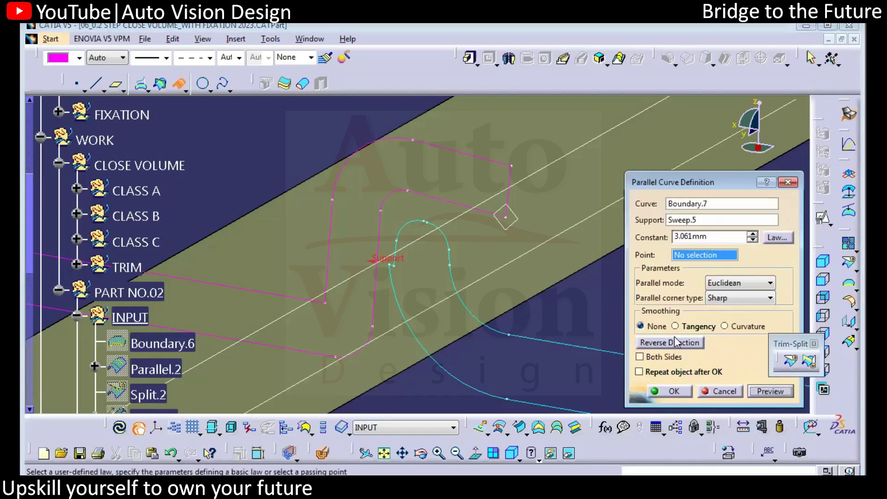
click(672, 391)
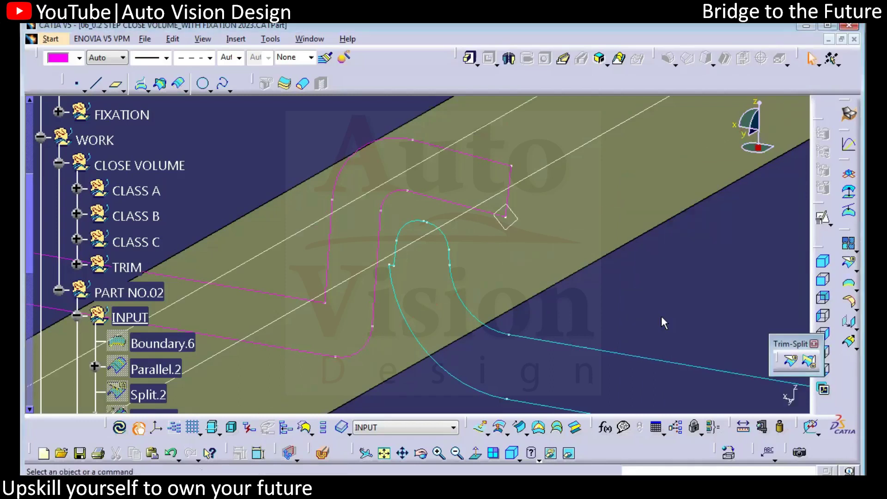
- Measure the distance between the lower section line and the boundary curve, and select the minimum distance value for copying
click(743, 427)
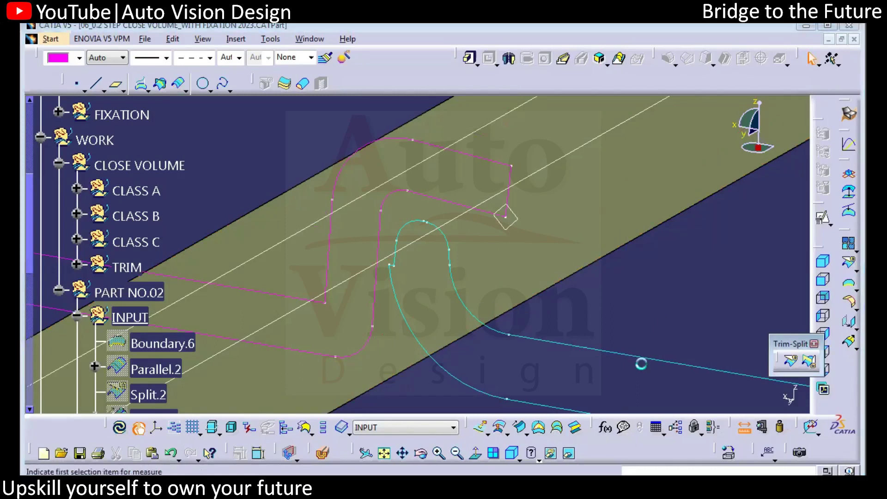
click(424, 241)
click(425, 240)
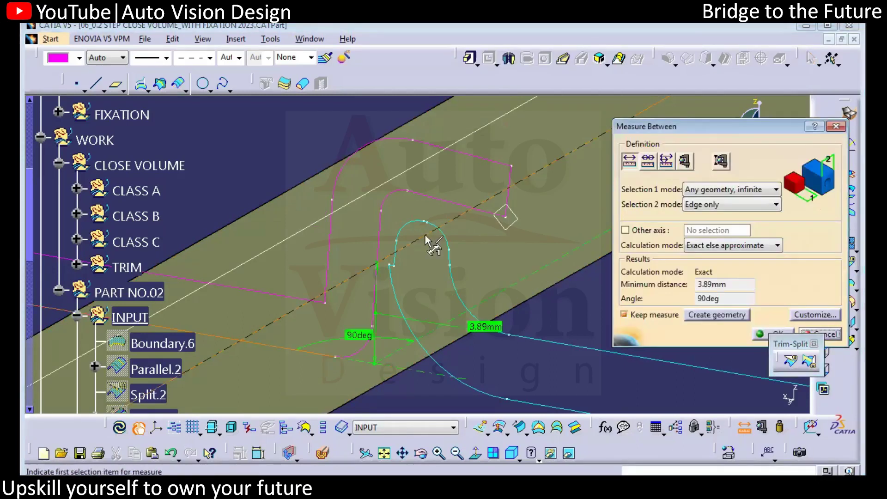
drag(712, 287, 601, 283)
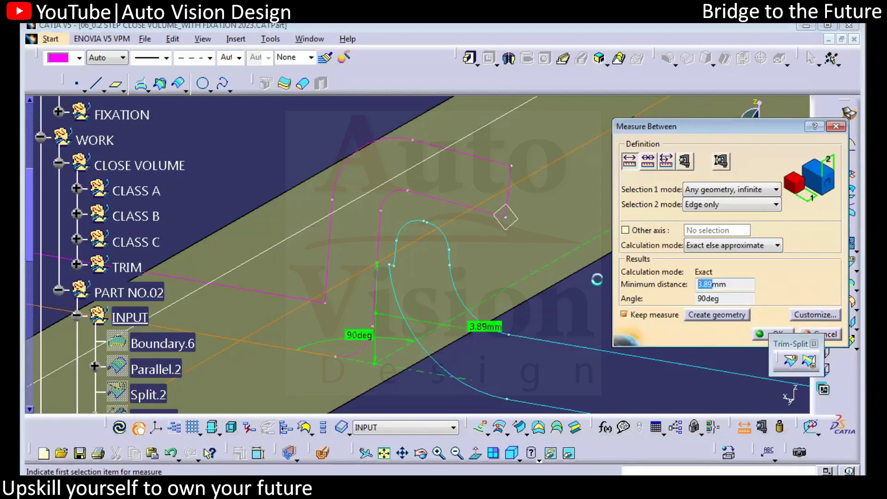